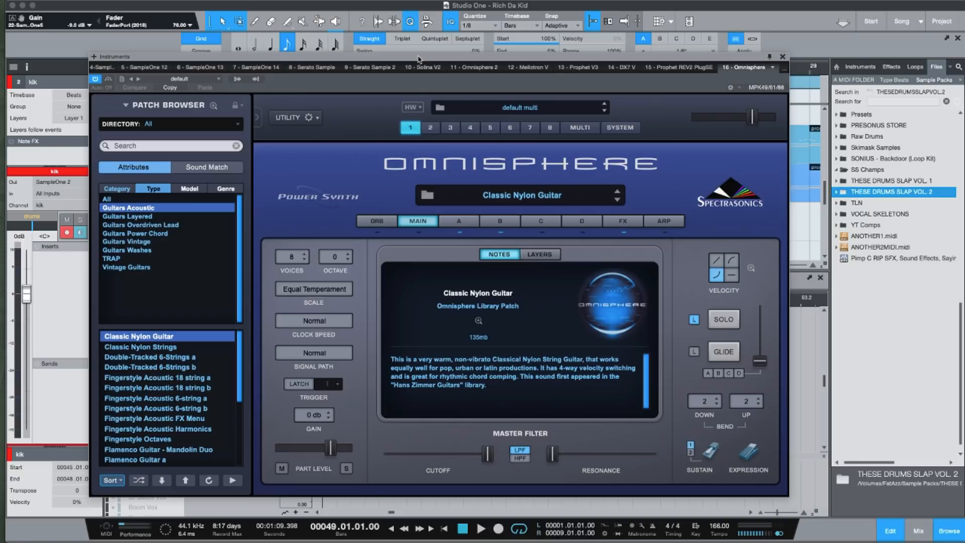
Close the Omnisphere instrument window and show the Omnisphere track's first progression part in the note editor.
left_click_drag(417, 59, 473, 61)
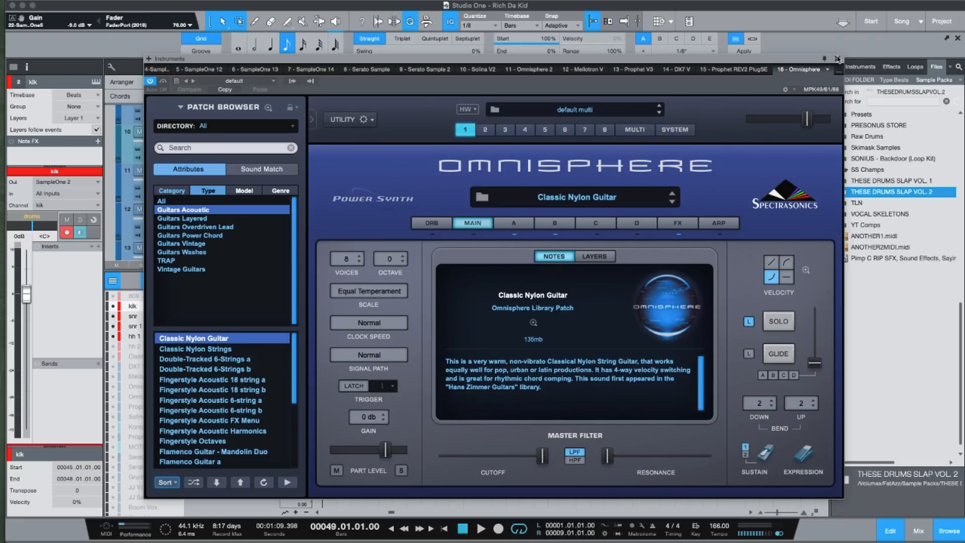
left_click(838, 58)
left_click(280, 156)
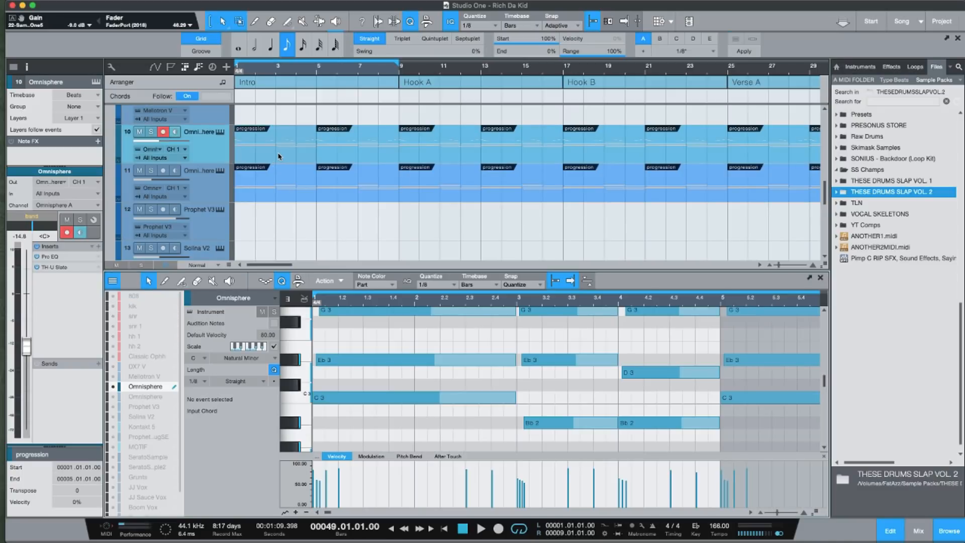
Enlarge the note editor up towards the arrangement tracks and hide the file browser to widen the piano roll.
left_click_drag(394, 270, 450, 167)
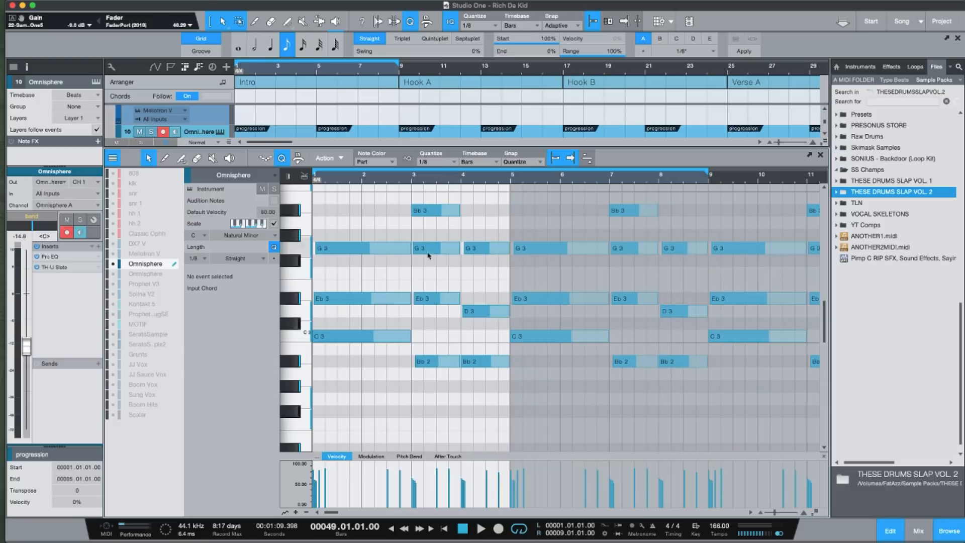
left_click_drag(393, 180, 508, 198)
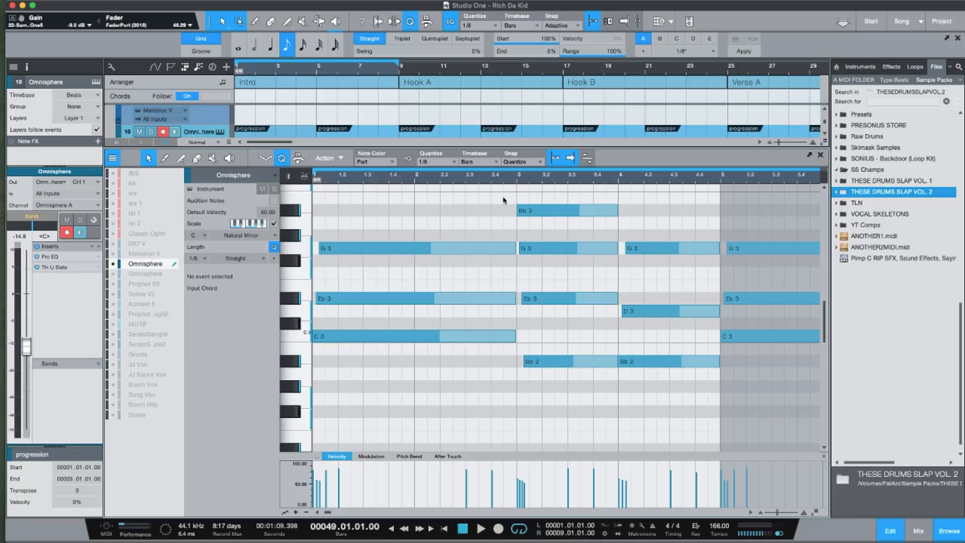
key("F5")
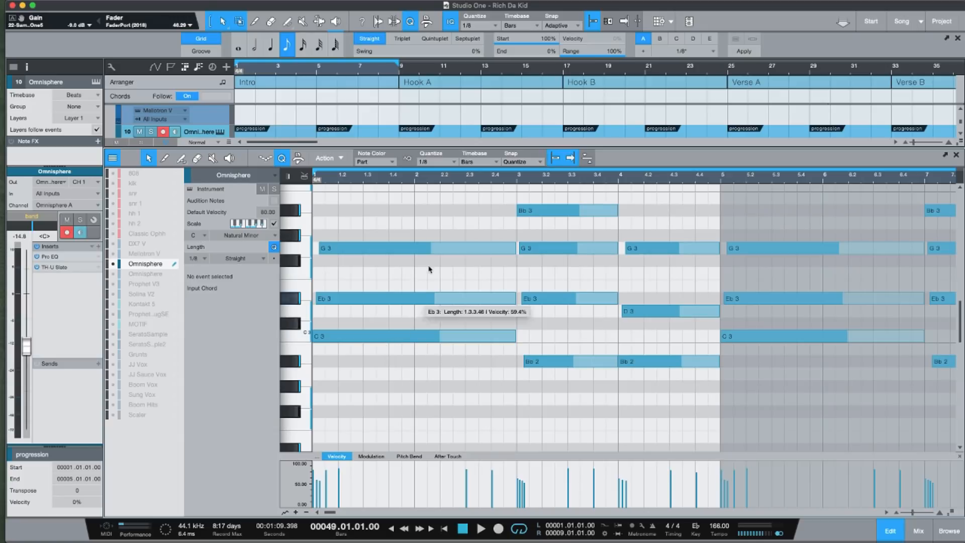
left_click_drag(398, 182, 428, 189)
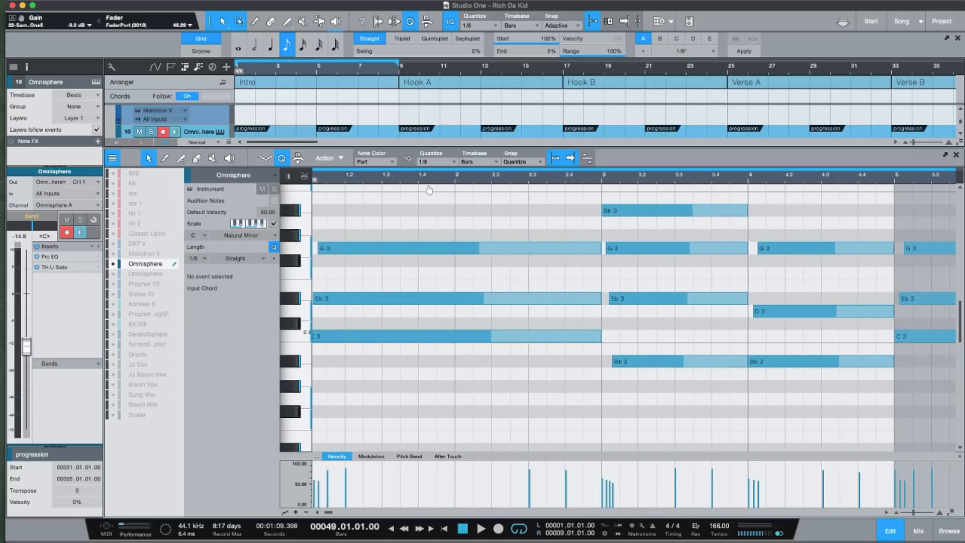
left_click_drag(332, 513, 329, 513)
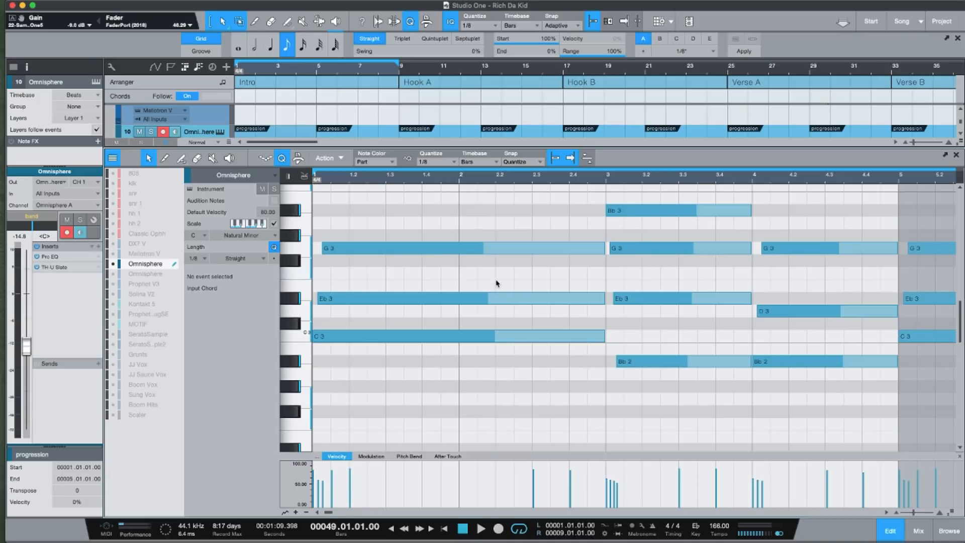
Examine the melody notes and the chord voicings in bars 1 to 4 of the progression.
scroll(498, 281, "up", 5)
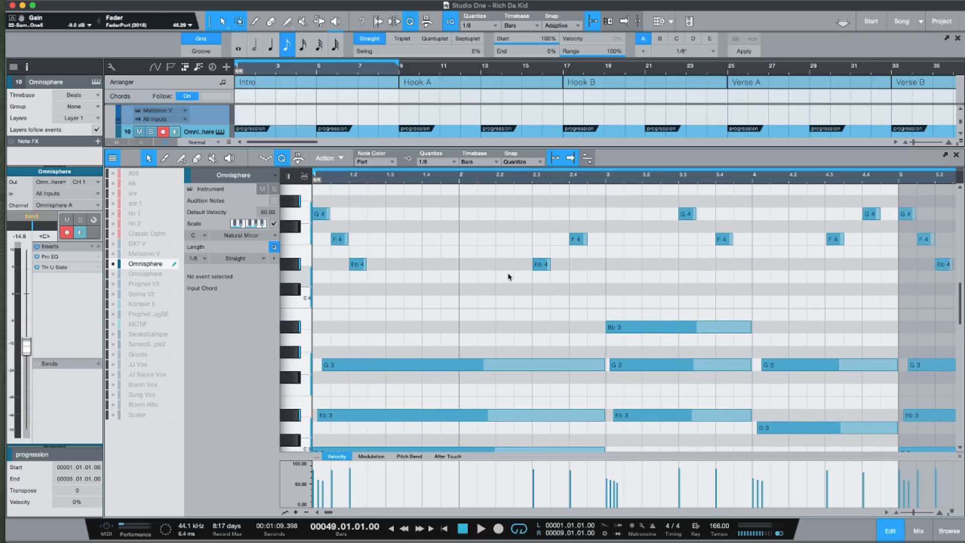
scroll(508, 276, "down", 3)
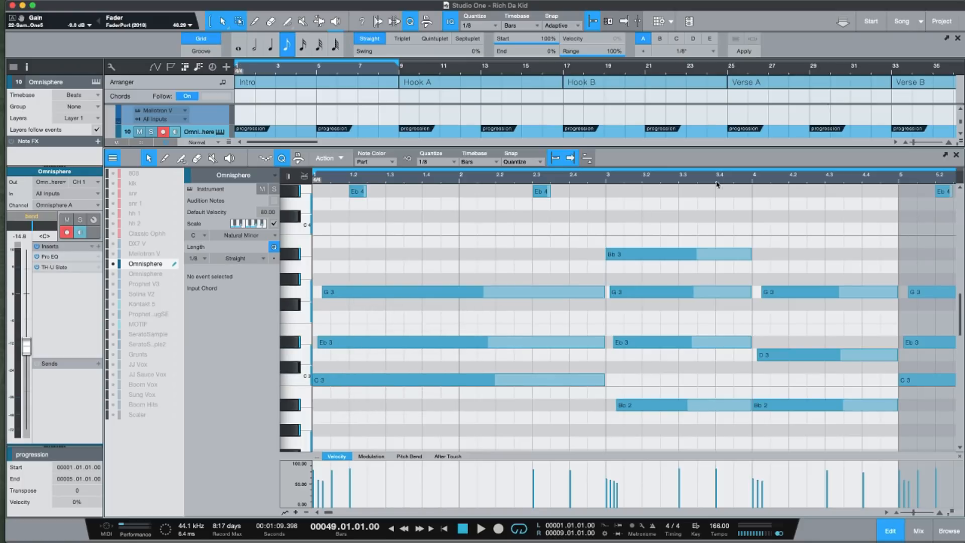
left_click_drag(675, 177, 539, 176)
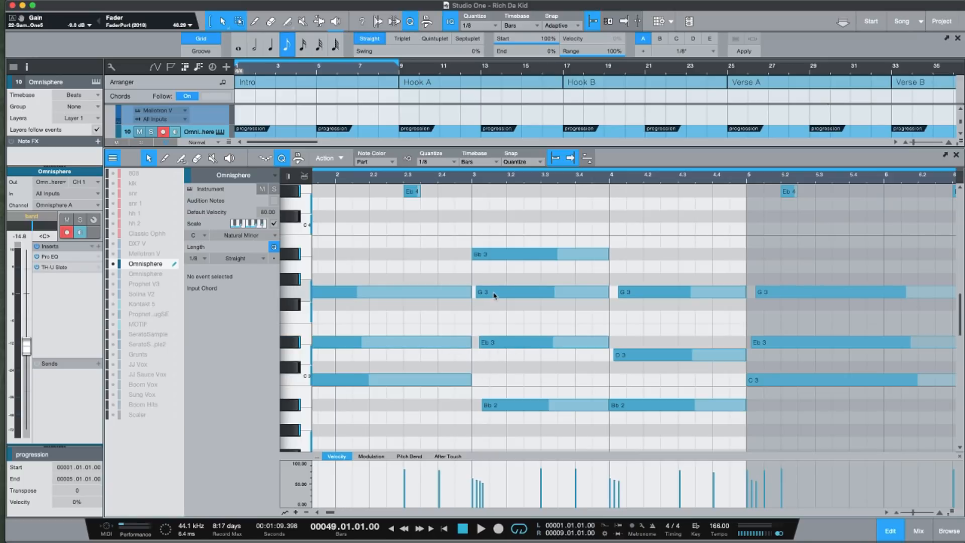
mouse_move(500, 298)
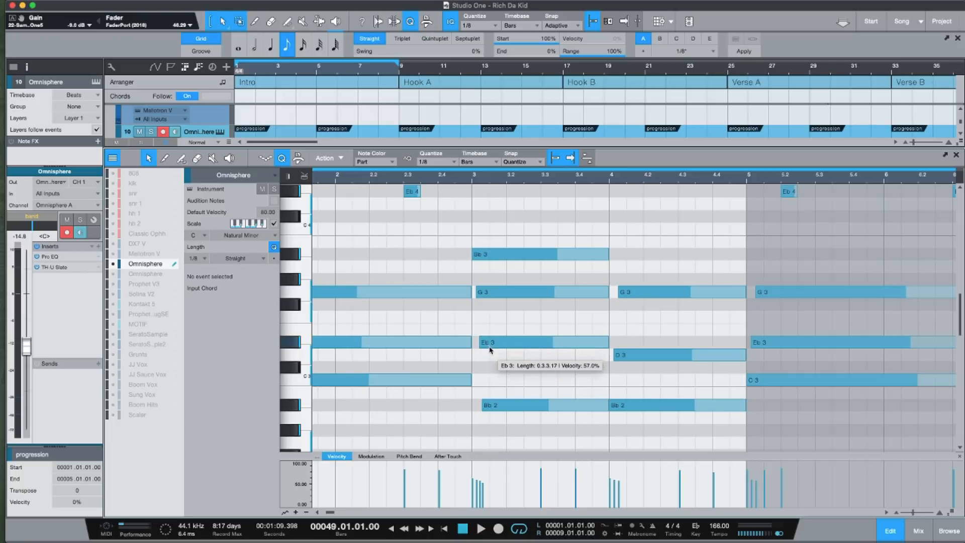
mouse_move(499, 257)
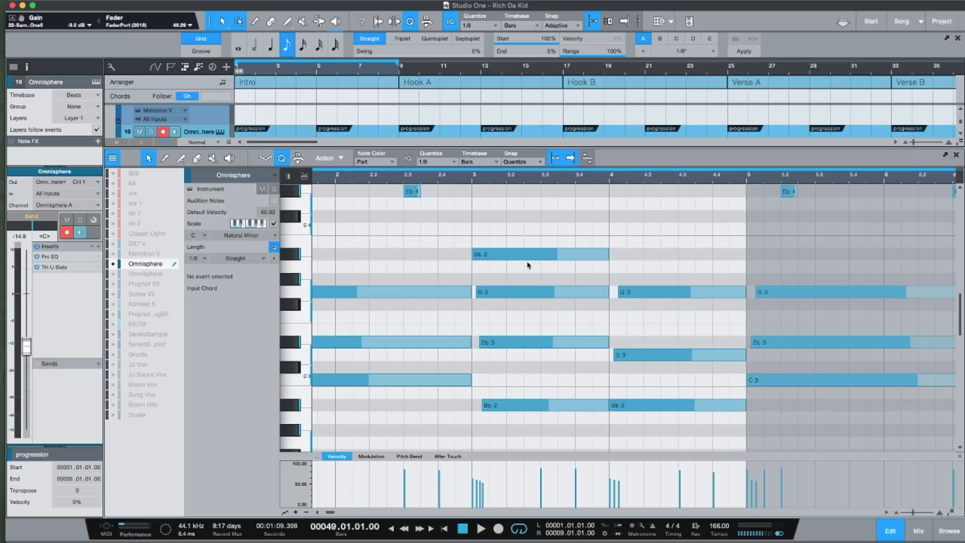
mouse_move(555, 403)
scroll(668, 190, "right", 1)
scroll(668, 190, "right", 5)
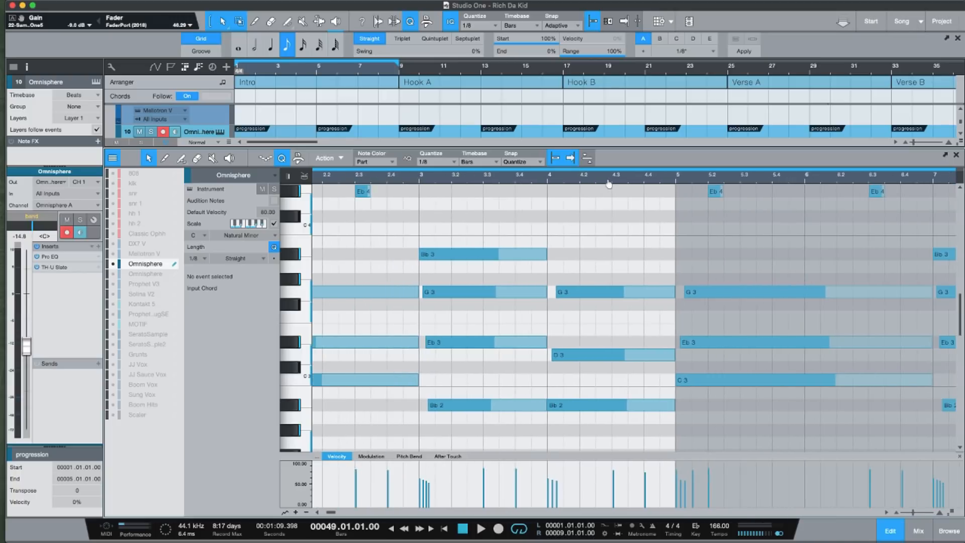
Transpose the D3 and Bb2 notes of the bar 4 chord up one octave and back down again.
left_click_drag(583, 252, 592, 426)
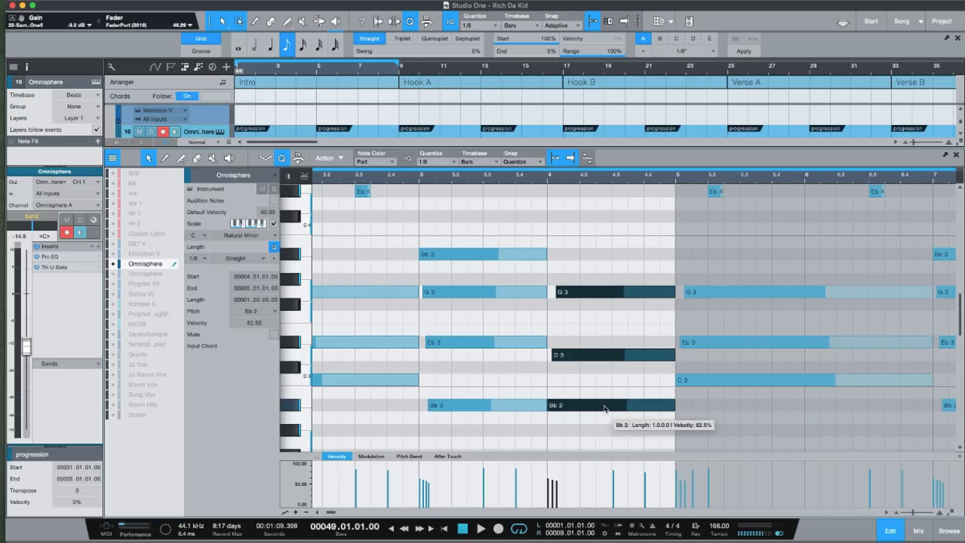
left_click(599, 354)
left_click(634, 408, "shift")
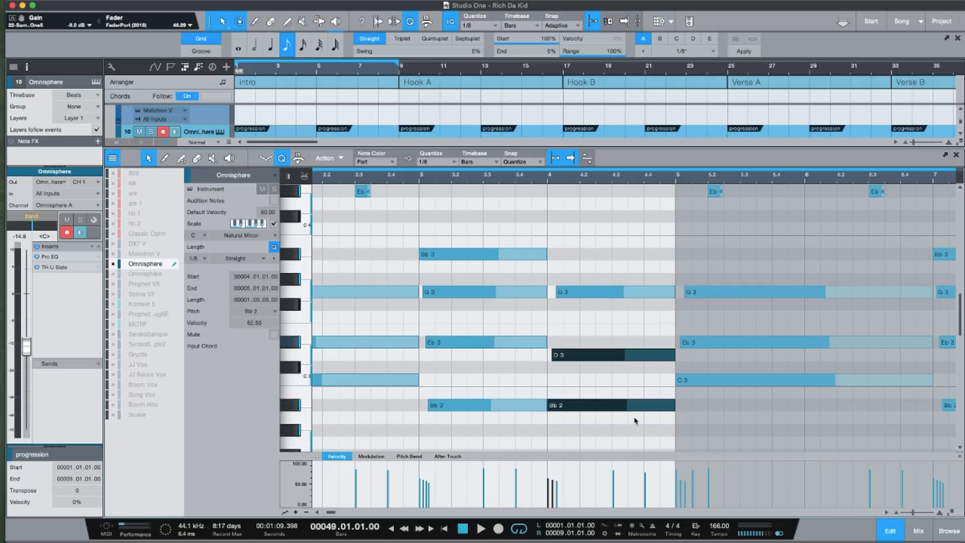
key("shift+Up")
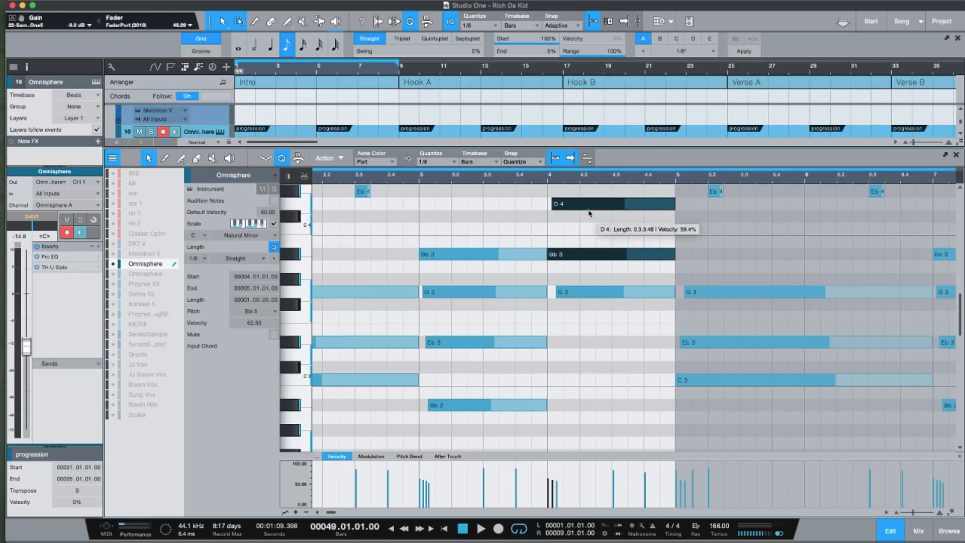
key("shift+Down")
Examine the whole progression in the piano roll, comparing the melody with the chords across its repeats.
left_click_drag(537, 177, 573, 170)
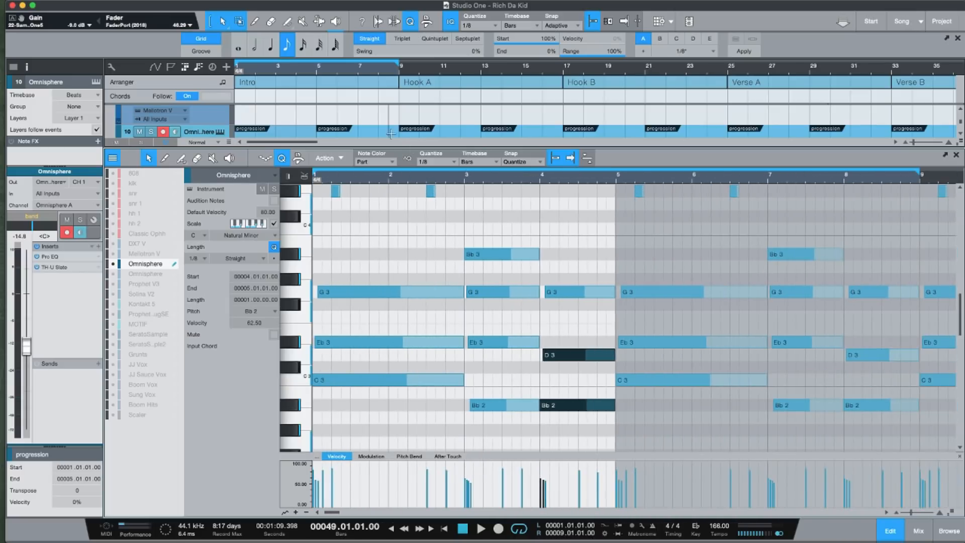
left_click_drag(466, 179, 502, 177)
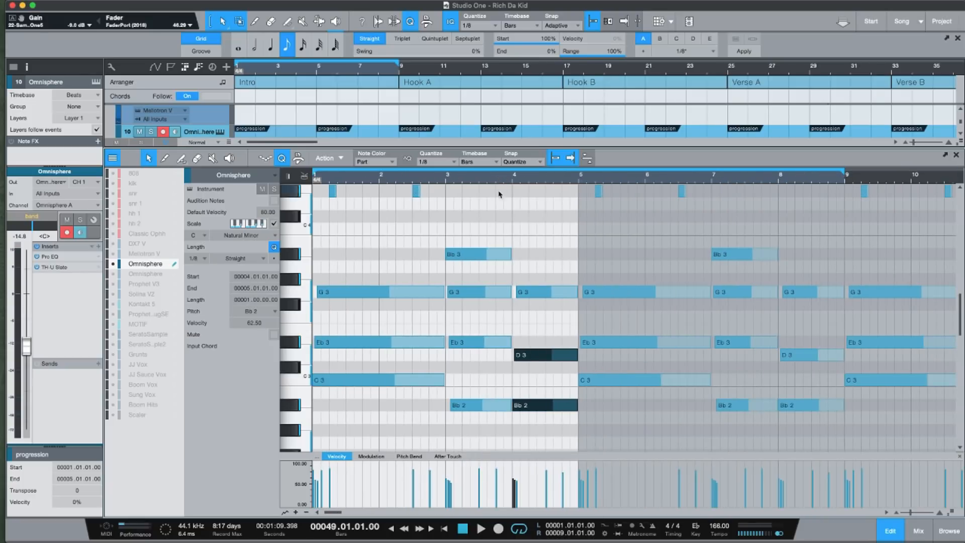
key("shift+w")
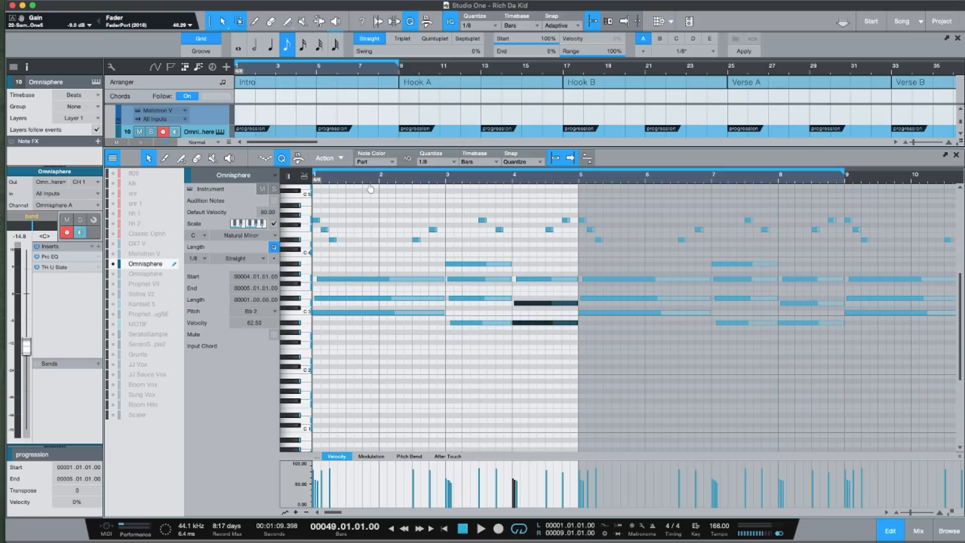
scroll(354, 327, "up", 2)
key("shift+e")
scroll(352, 234, "up", 3)
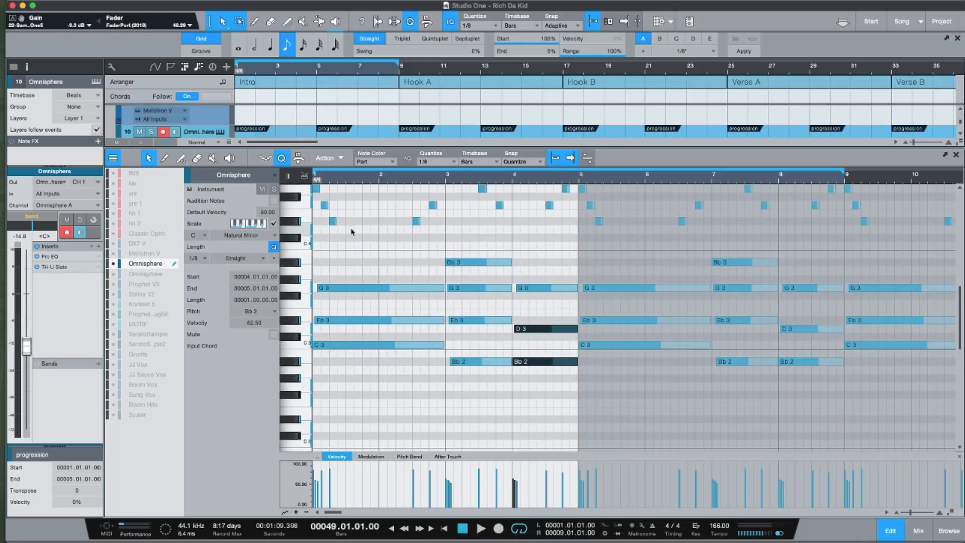
scroll(352, 234, "up", 2)
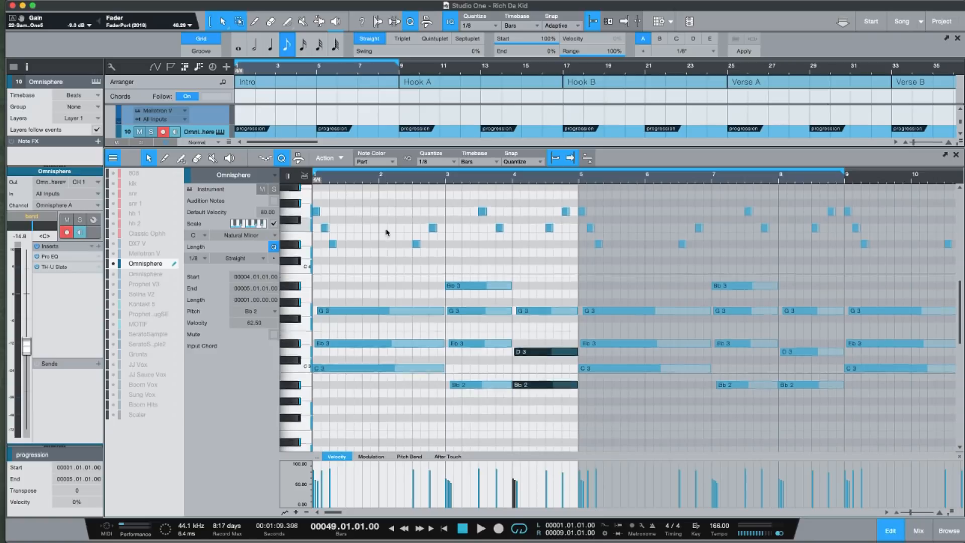
scroll(387, 233, "up", 2)
Examine the melody notes above the chords closely from bar 1 to the start of bar 5.
key("e")
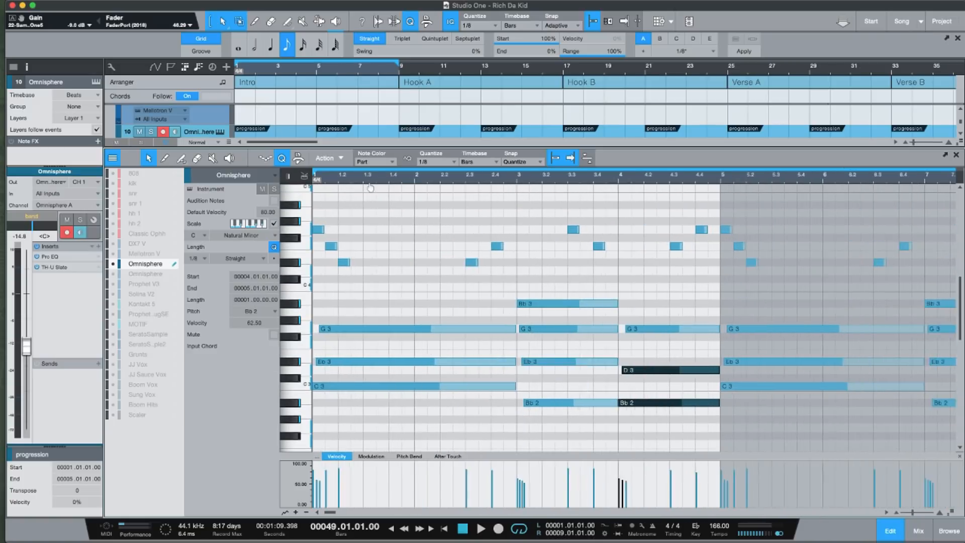
key("e")
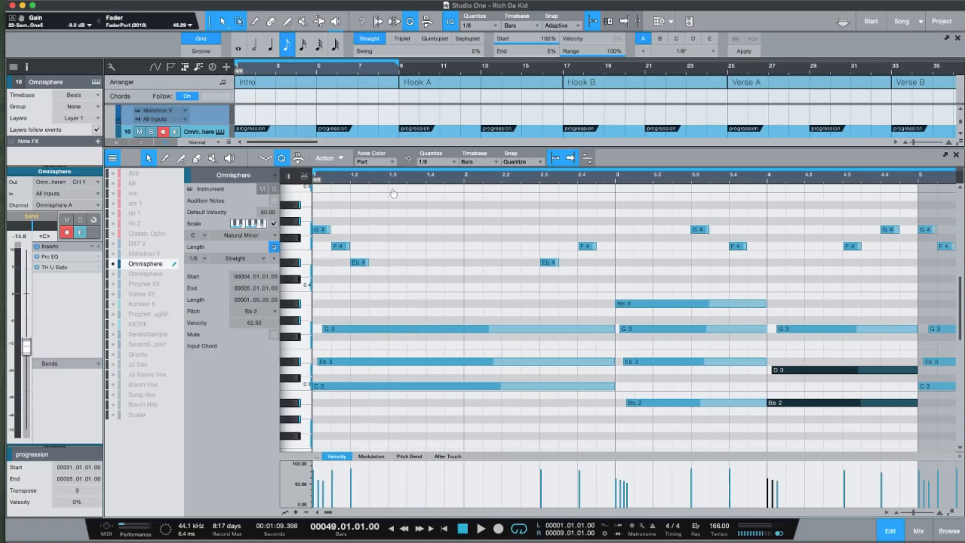
key("e")
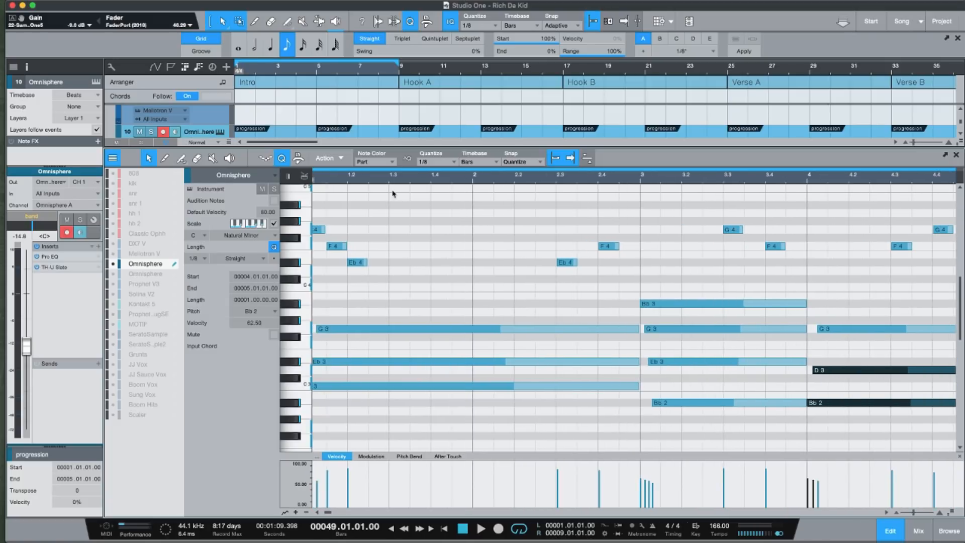
left_click_drag(327, 513, 316, 513)
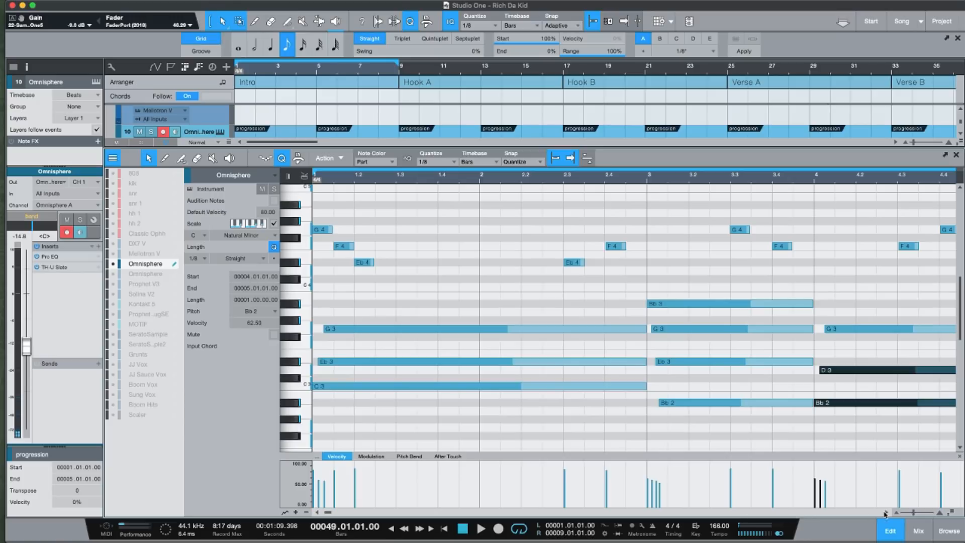
scroll(884, 512, "right", 5)
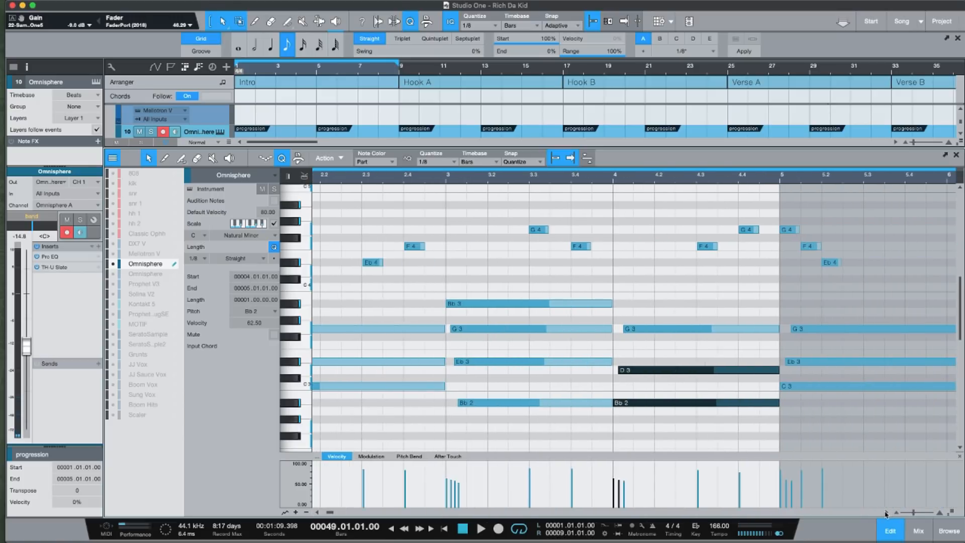
scroll(886, 514, "right", 1)
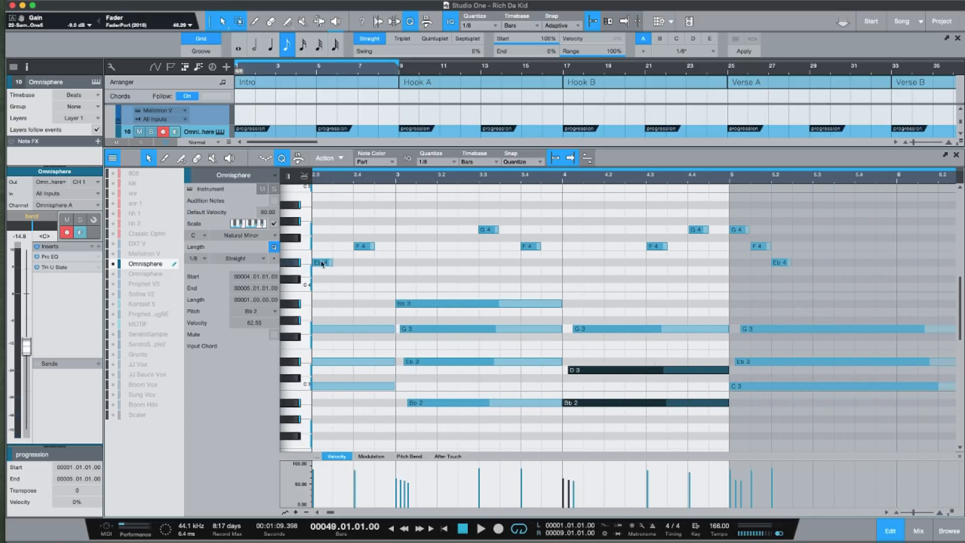
mouse_move(319, 262)
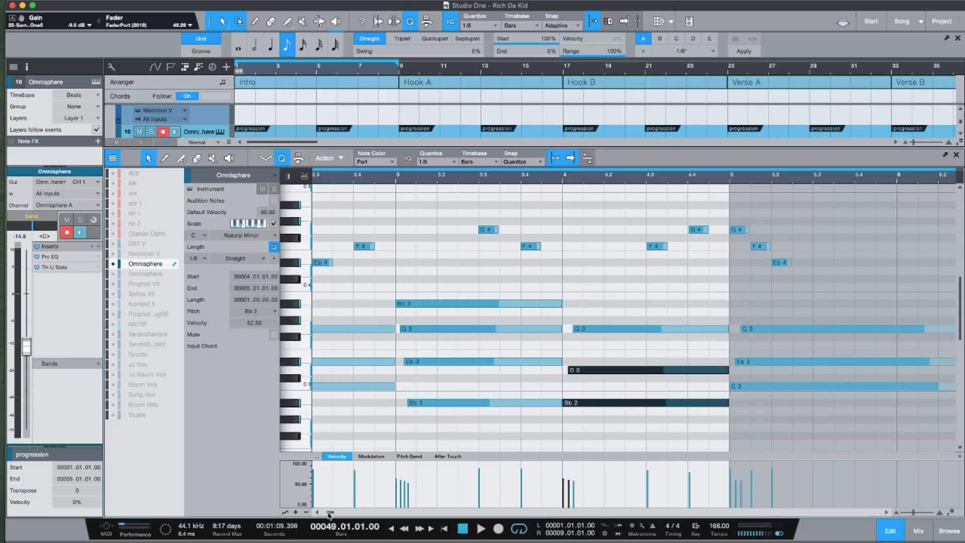
scroll(318, 513, "left", 5)
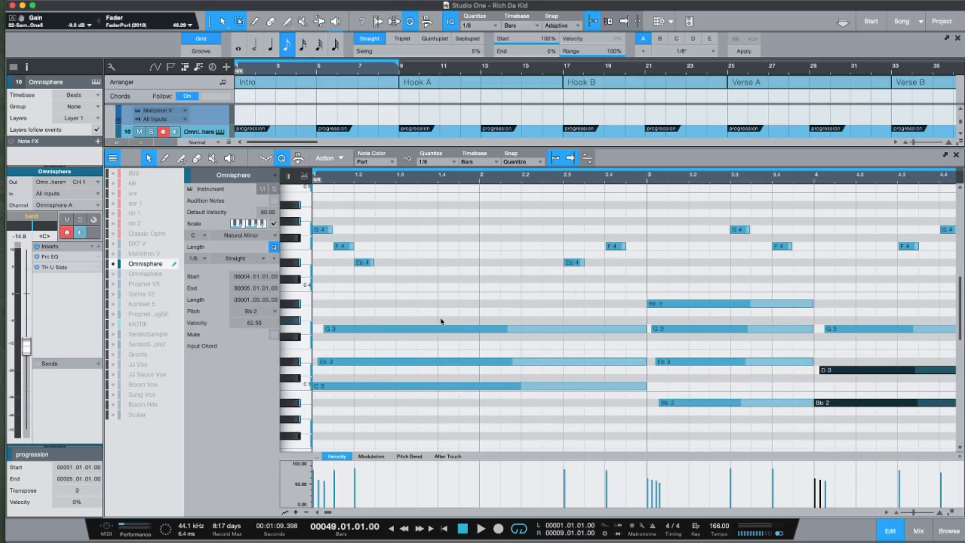
Select the opening G4, F4 and Eb4 melody notes in bar 1, and the Eb4 and F4 pair in bar 2.
left_click_drag(416, 275, 322, 229)
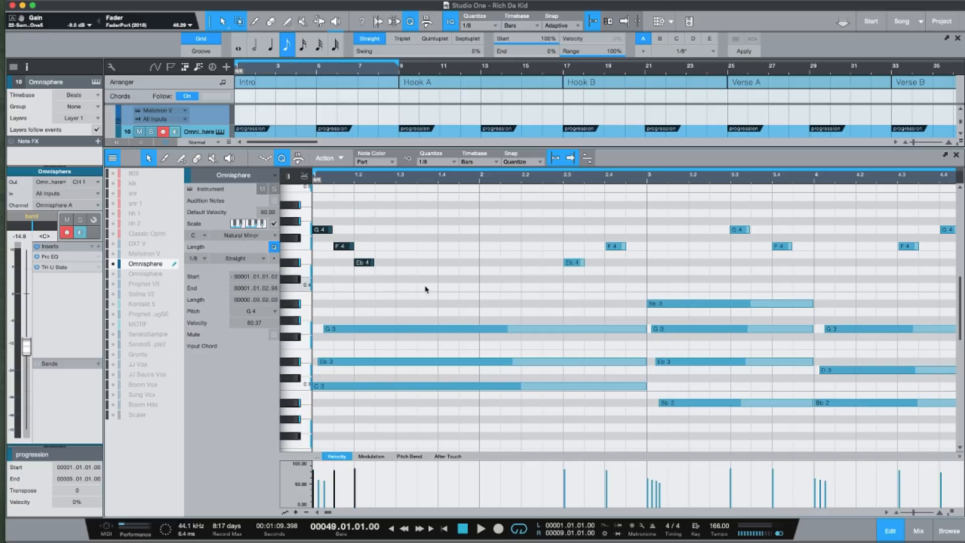
left_click_drag(522, 218, 554, 262)
left_click_drag(386, 274, 319, 231)
left_click_drag(500, 209, 643, 276)
left_click_drag(544, 216, 642, 275)
scroll(714, 191, "right", 5)
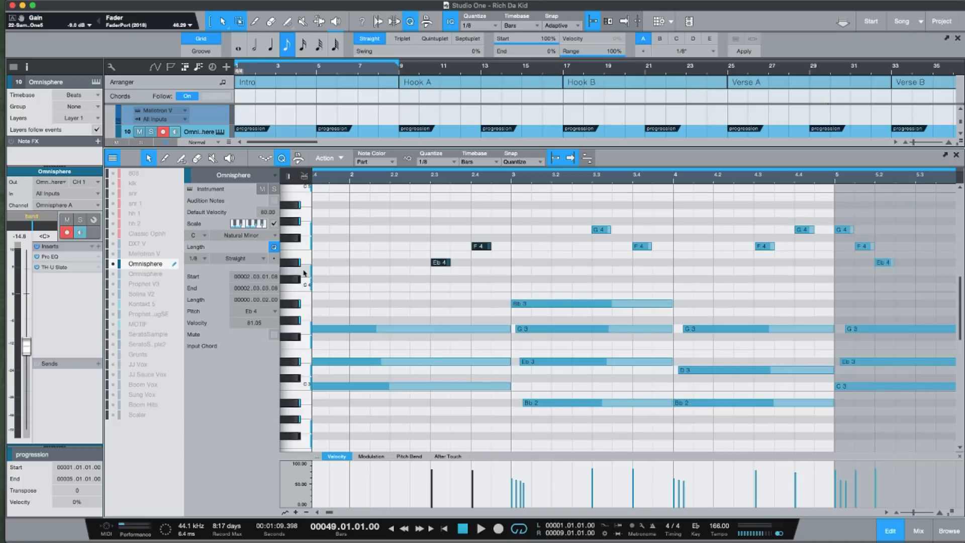
Audition the keys from D4 to F4 on the note editor's keyboard and play back the progression from bar 1.
left_click_drag(331, 512, 328, 513)
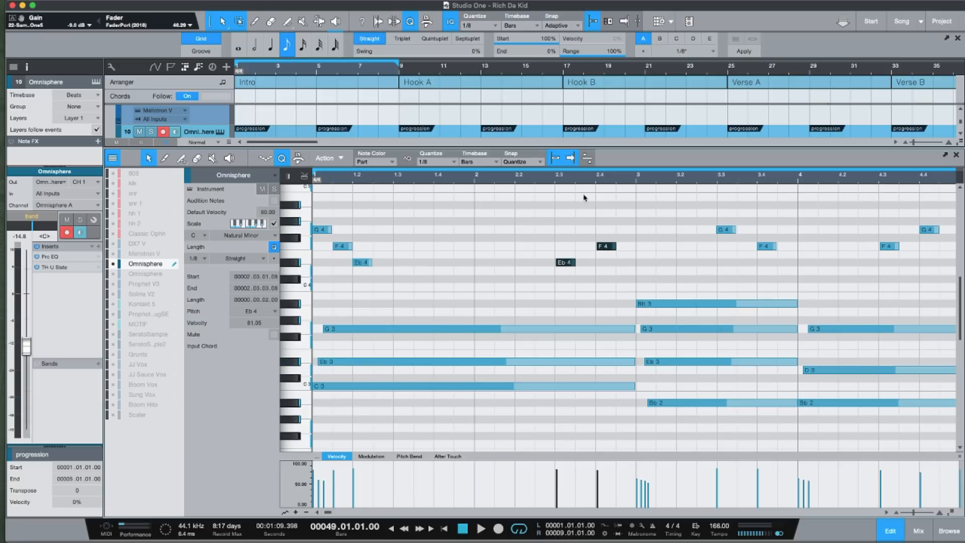
left_click(305, 274)
left_click(304, 276)
left_click(304, 276)
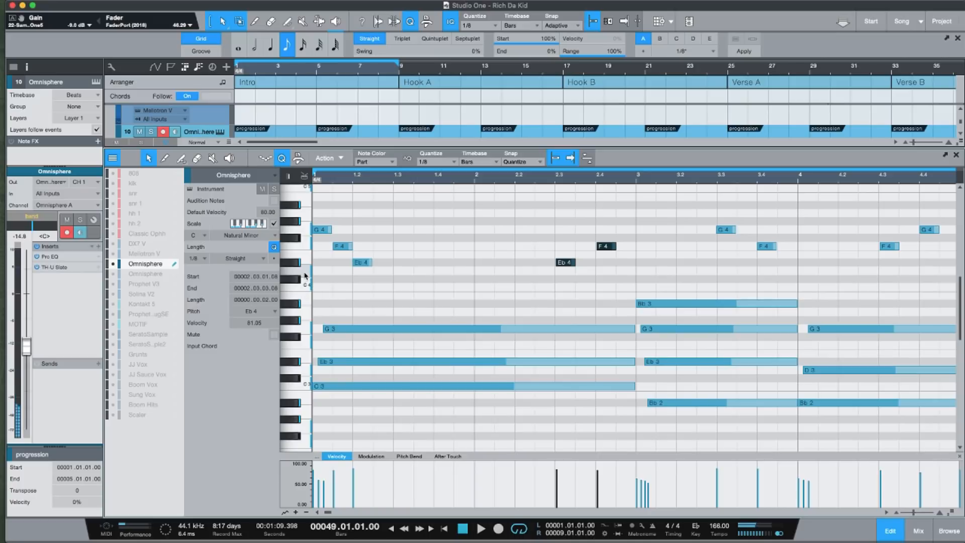
left_click(301, 263)
left_click(300, 262)
left_click(299, 254)
left_click(300, 263)
left_click(302, 246)
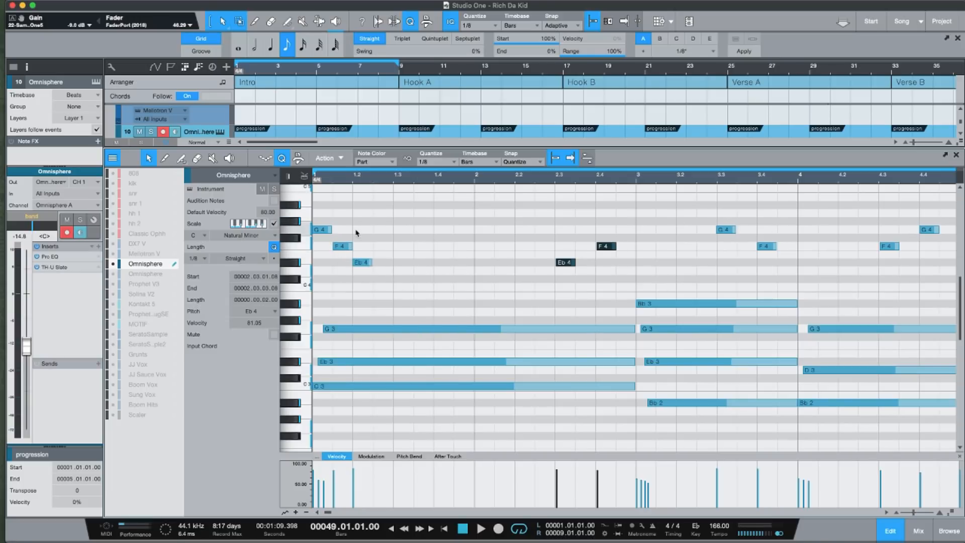
key("space")
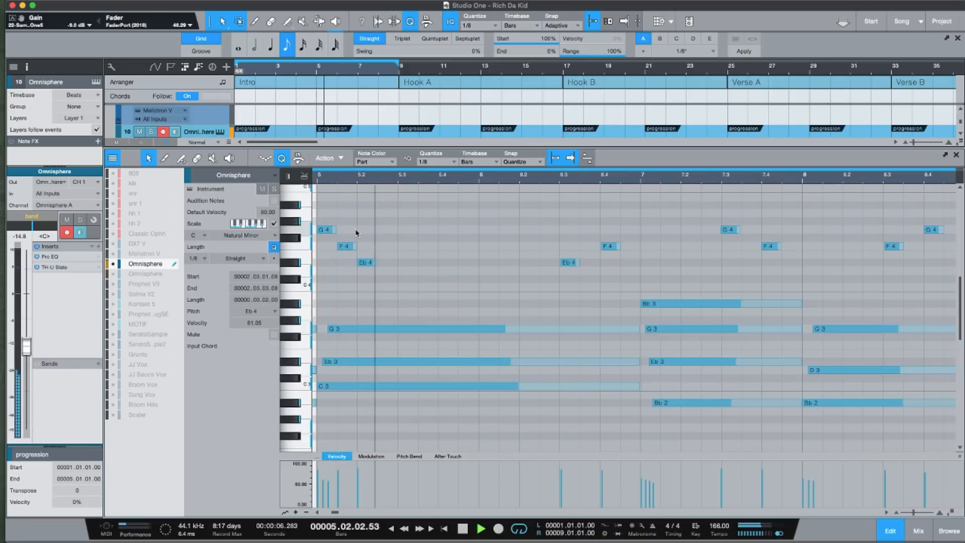
Stop playback, clear the note selection and examine the repeated melody notes at the start of bar 5.
key("space")
mouse_move(336, 507)
left_mouse_down()
mouse_move(316, 506)
mouse_move(322, 511)
left_mouse_up()
left_click_drag(431, 182, 428, 165)
left_click(570, 237)
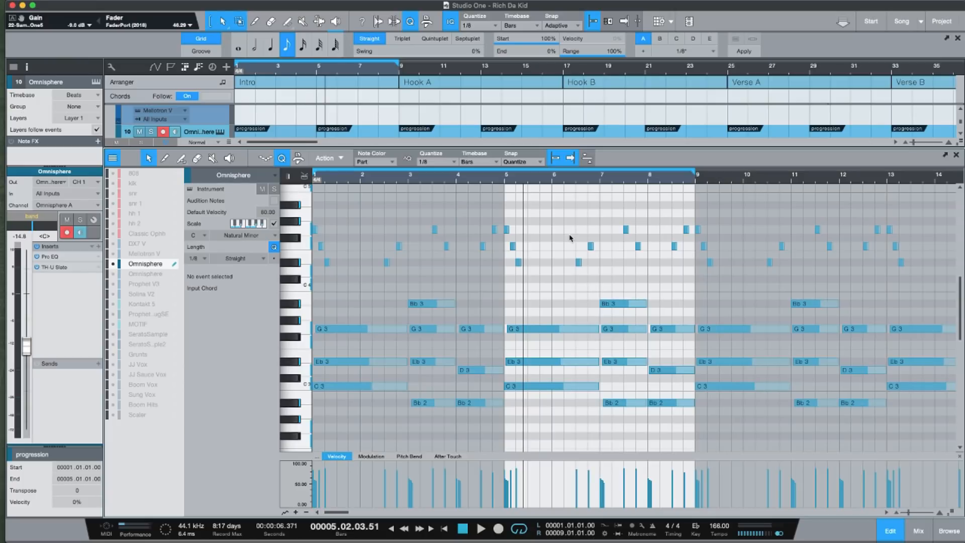
left_click_drag(529, 181, 608, 215)
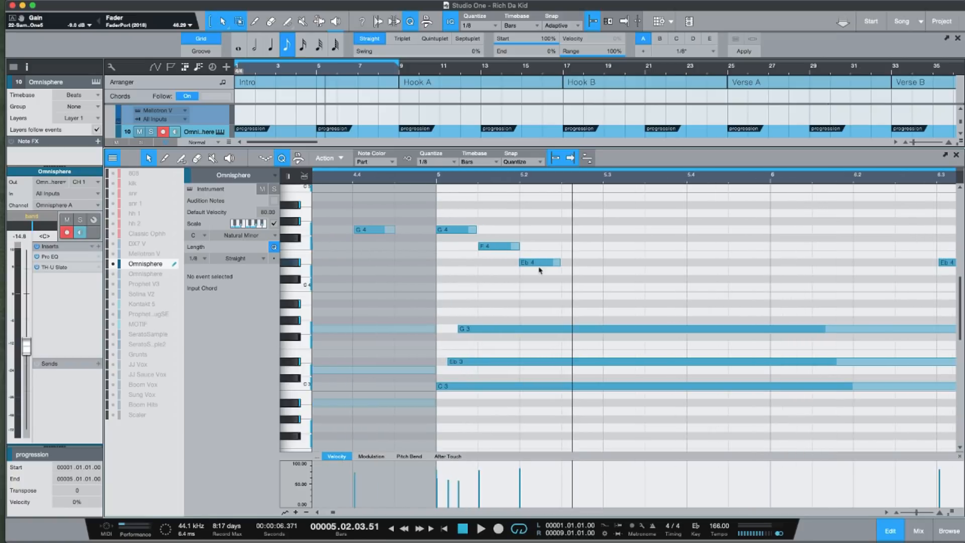
Open the second Omnisphere track's (track 11) progression in the note editor and examine its chords across the repeats.
left_click_drag(389, 72, 429, 58)
left_click_drag(391, 147, 387, 421)
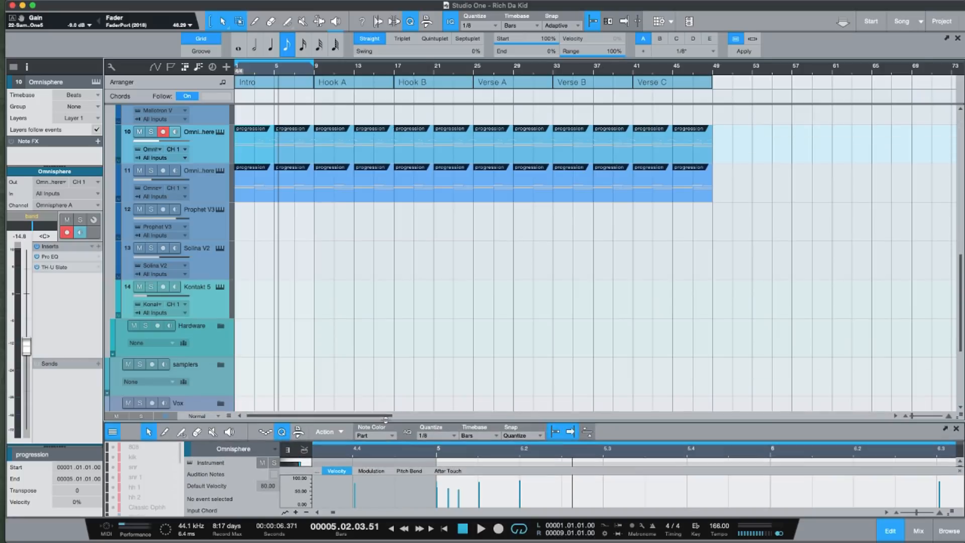
left_click(267, 198)
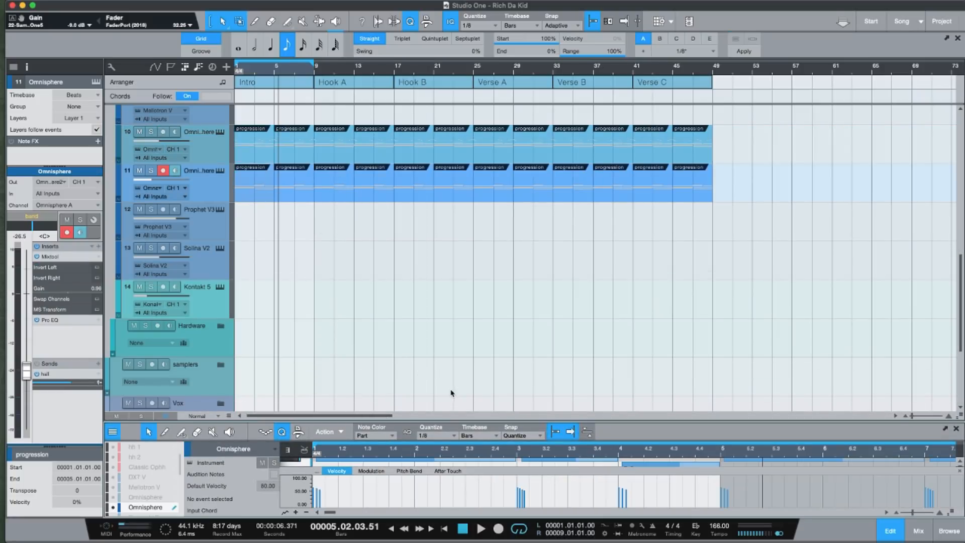
left_click_drag(438, 421, 437, 162)
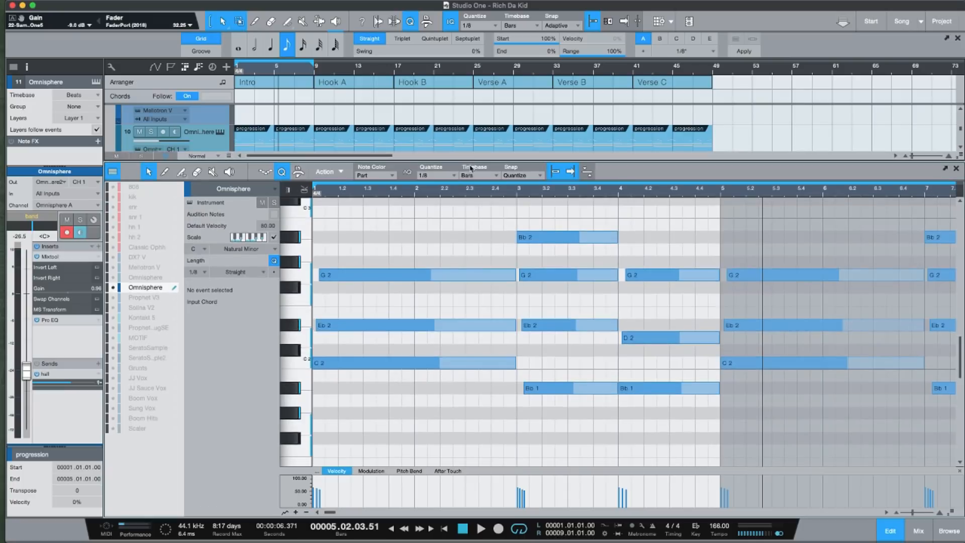
left_click(428, 198)
mouse_move(421, 194)
left_mouse_down()
mouse_move(454, 224)
mouse_move(427, 182)
left_mouse_up()
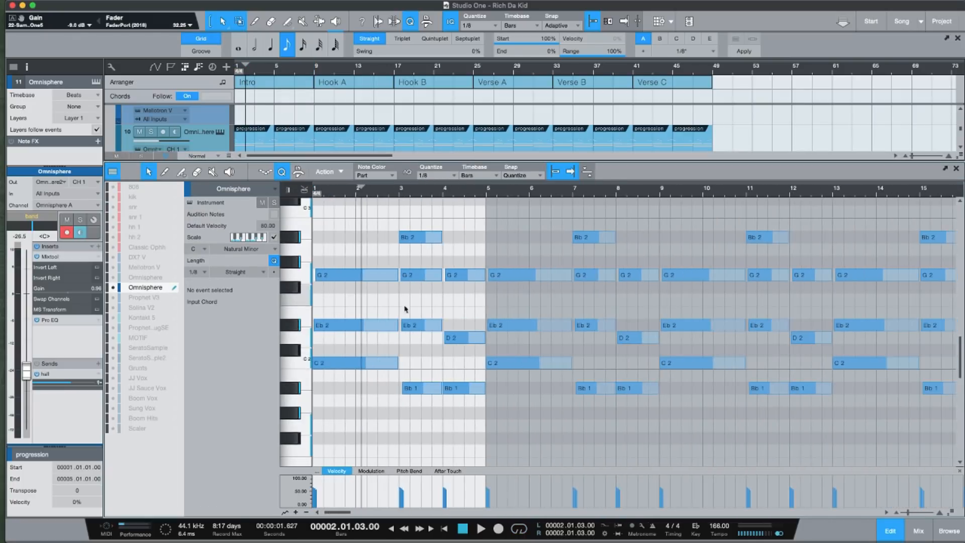
scroll(414, 337, "down", 6)
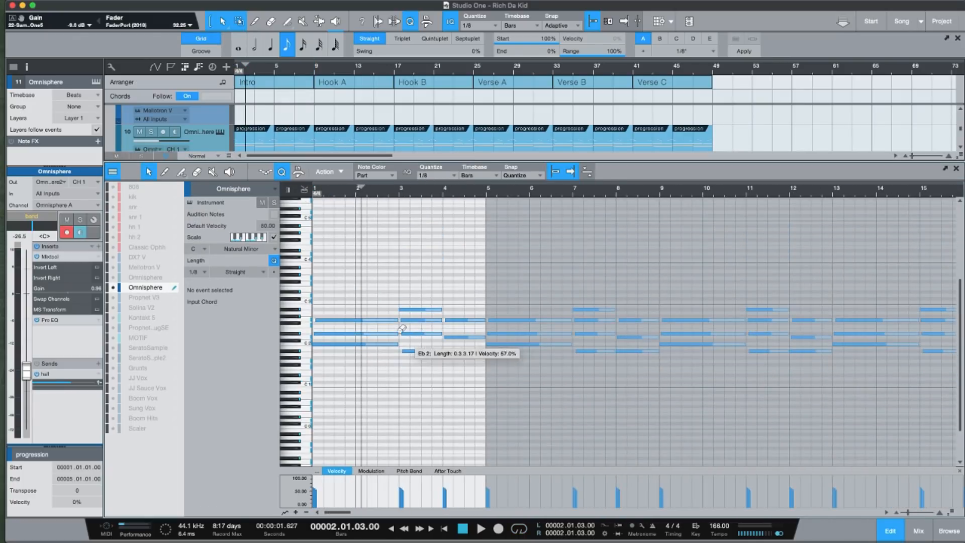
Solo the first Omnisphere track (track 10) and play back the opening bars.
left_click_drag(257, 163, 251, 253)
left_click(151, 131)
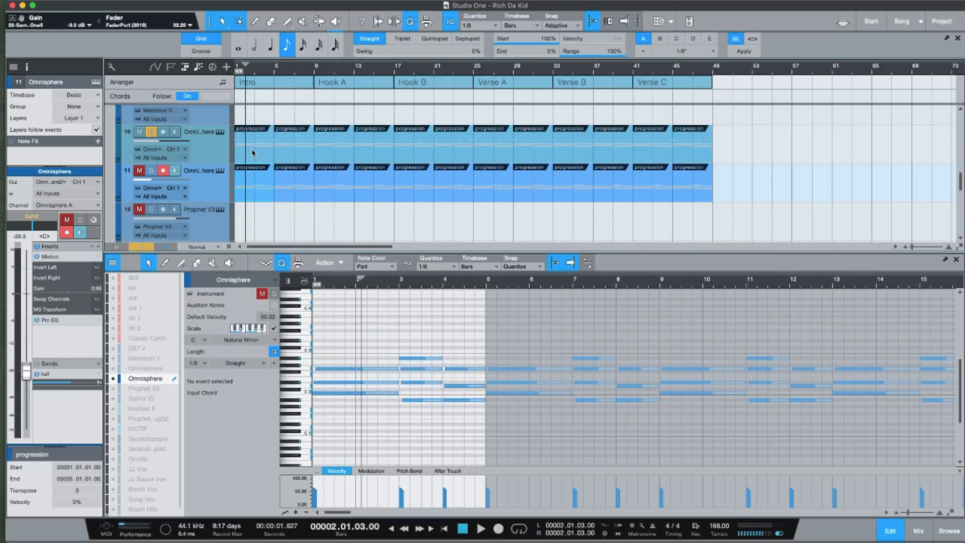
key("space")
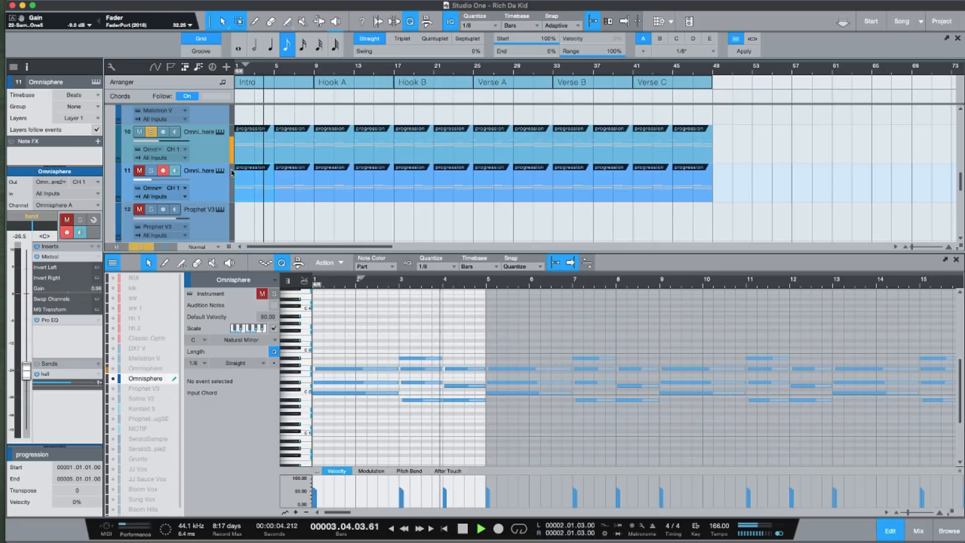
key("space")
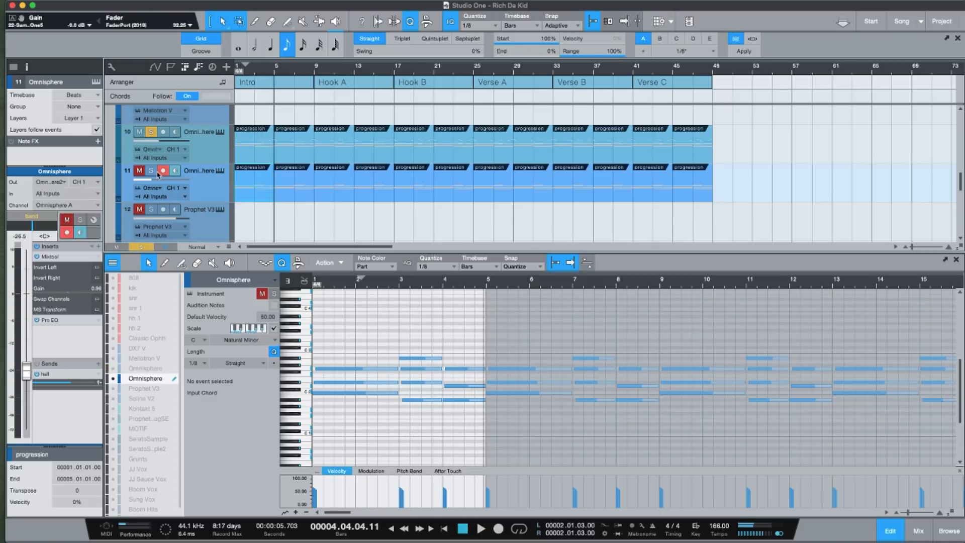
Solo track 11 as well, select its notes in bars 1 to 4 and play both Omnisphere layers together.
left_click(151, 170)
left_click_drag(315, 296, 455, 455)
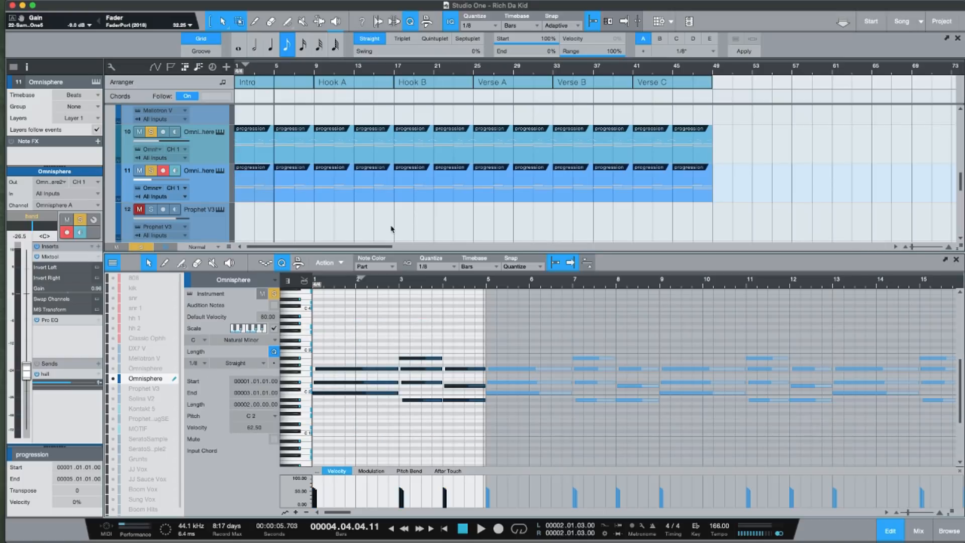
key("space")
key("space")
key("Home")
key("space")
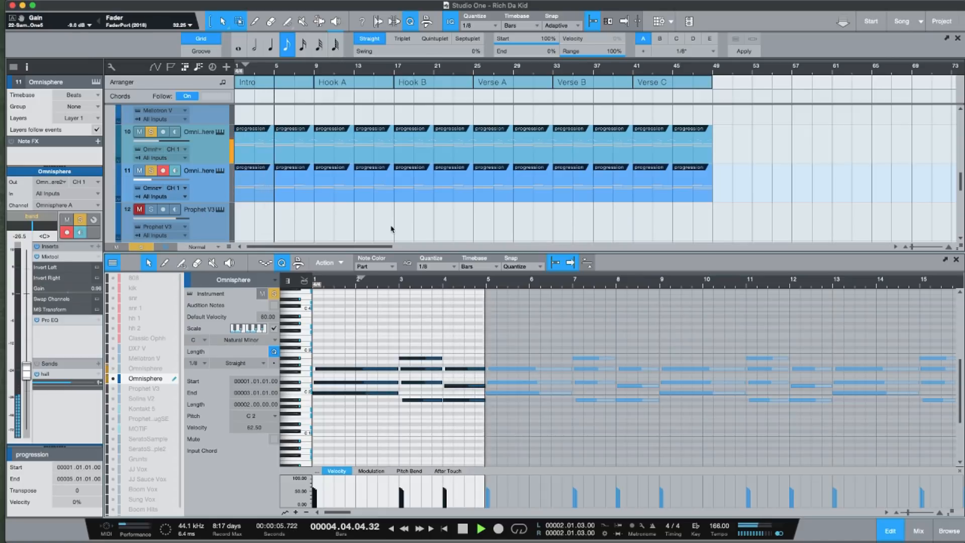
key("space")
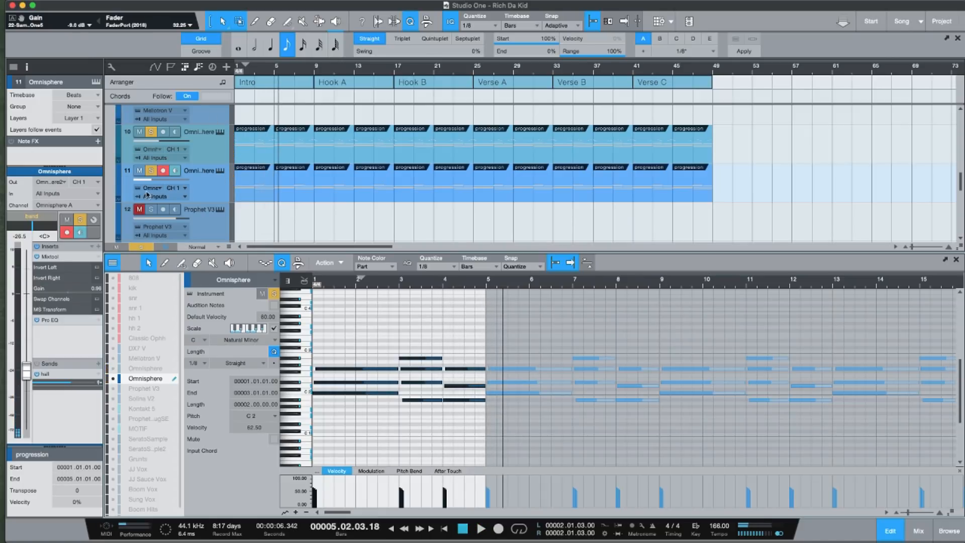
Clear the solo on both Omnisphere tracks and shrink the track heights to Overview to show the drum tracks.
left_click(151, 171)
left_click(152, 133)
scroll(280, 237, "up", 2)
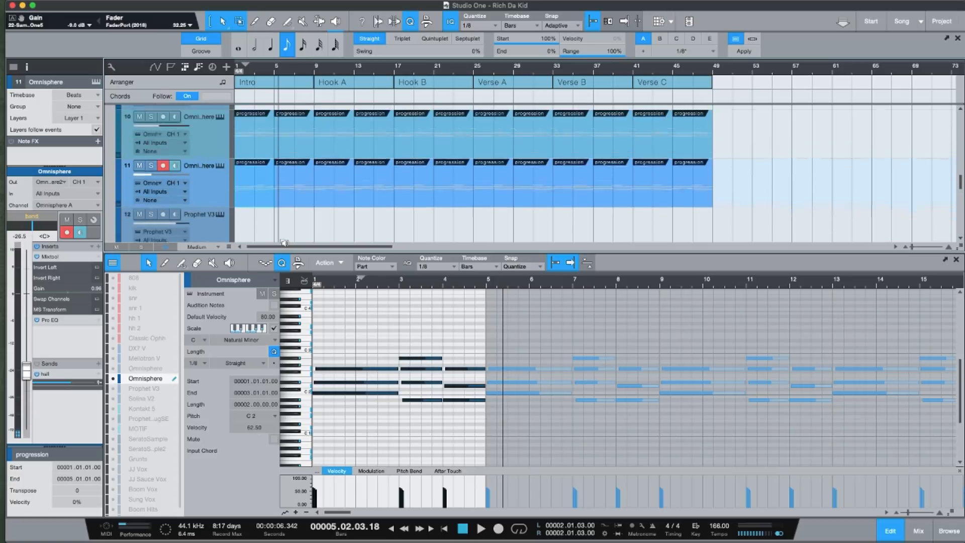
scroll(284, 228, "down", 4)
scroll(285, 227, "up", 3)
scroll(320, 191, "up", 4)
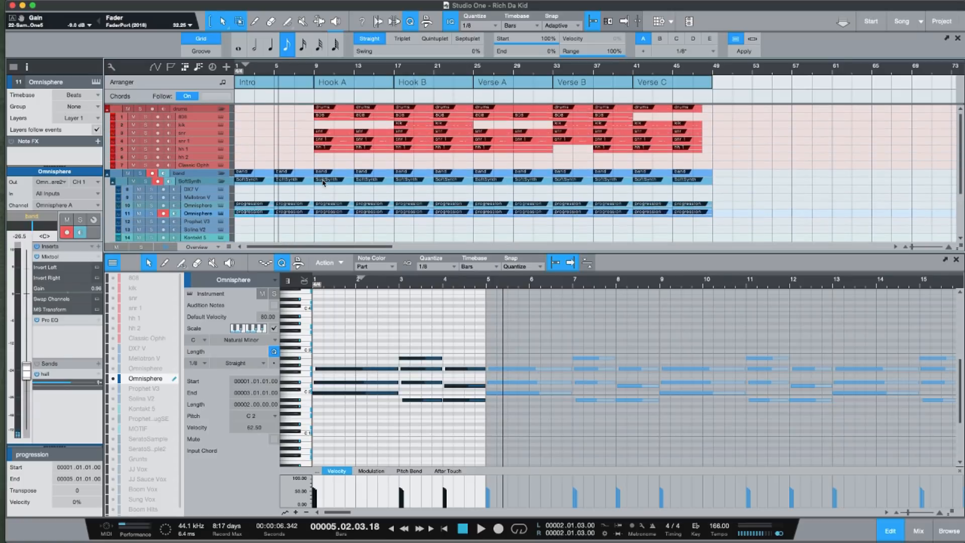
Place the playback cursor at bar 9 (Hook A), set the track height to Small and hide the note editor.
left_click(316, 72)
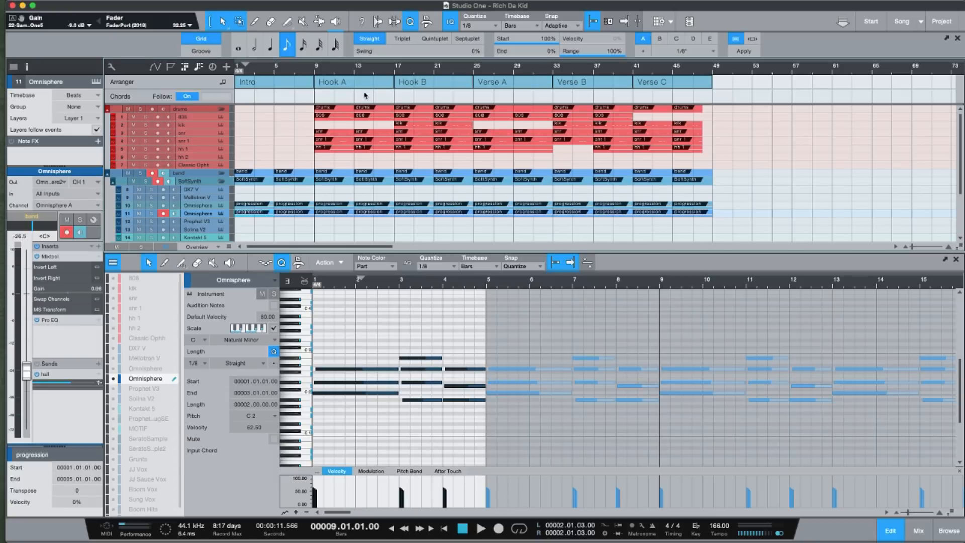
key("shift+e")
key("shift+e")
key("shift+e")
key("shift+w")
scroll(332, 126, "up", 6)
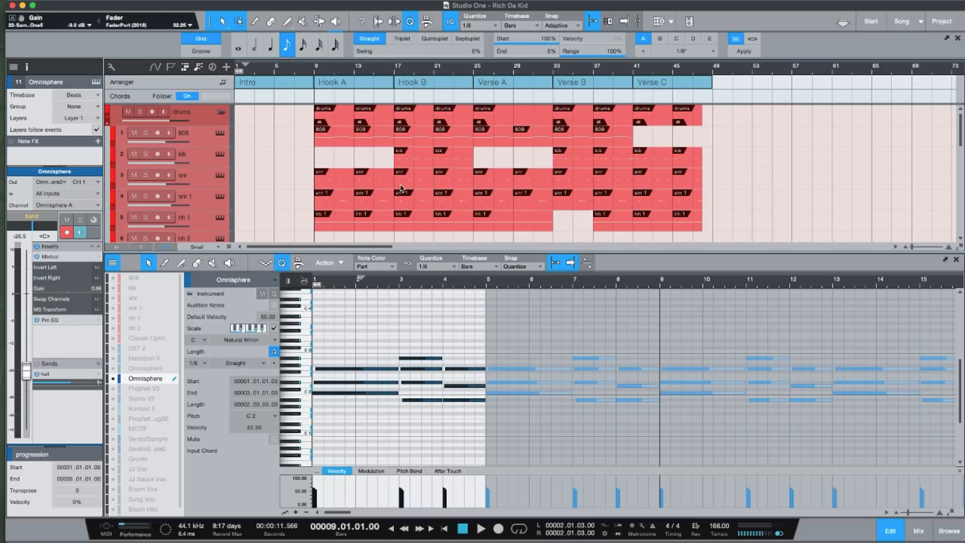
key("F3")
key("F3")
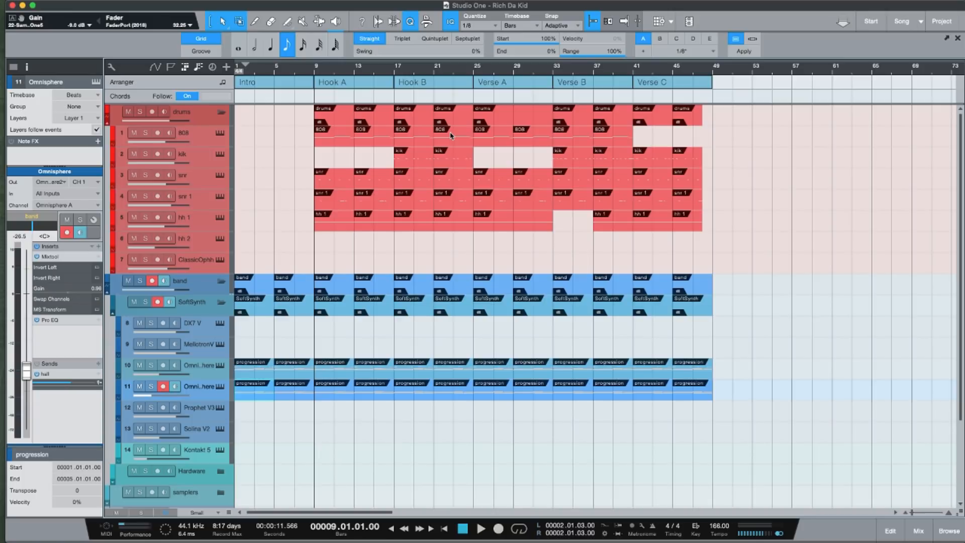
Play back Verse A from bar 25 and open its hh 1 part in the note editor to examine the hi-hat pattern.
left_click(474, 71)
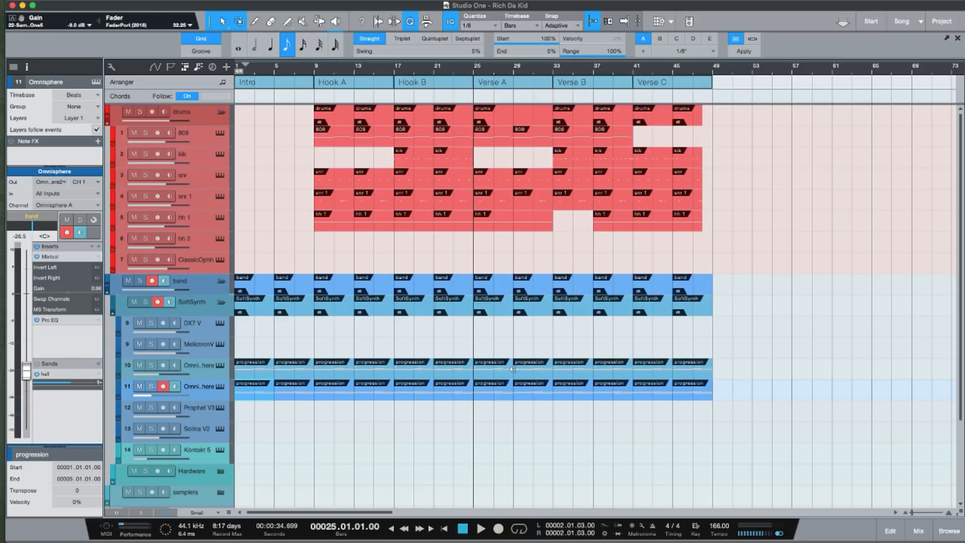
key("space")
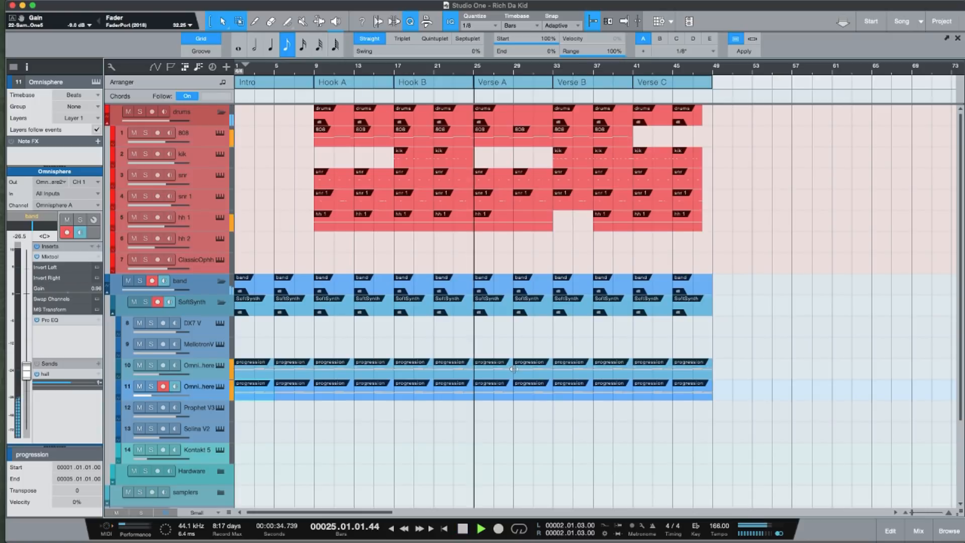
double_click(498, 227)
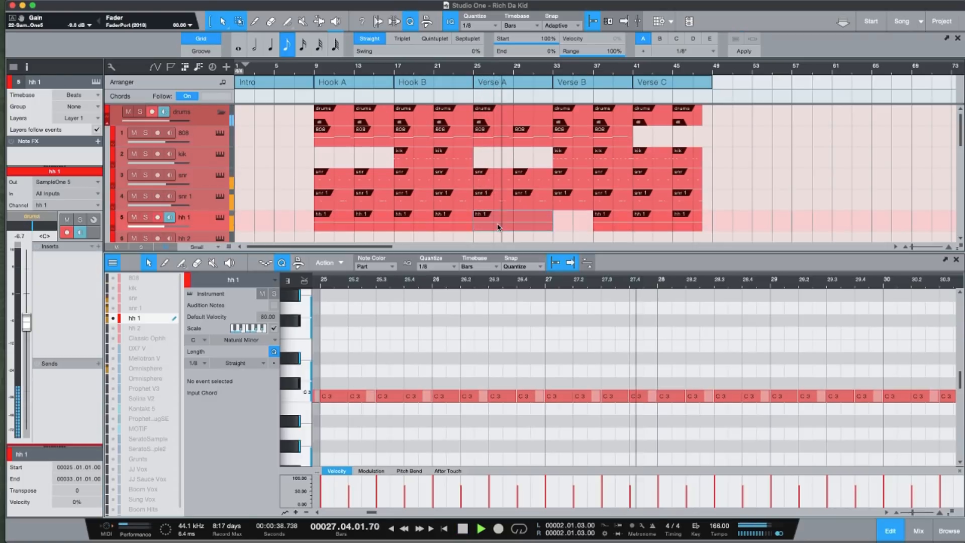
left_click_drag(378, 282, 528, 278)
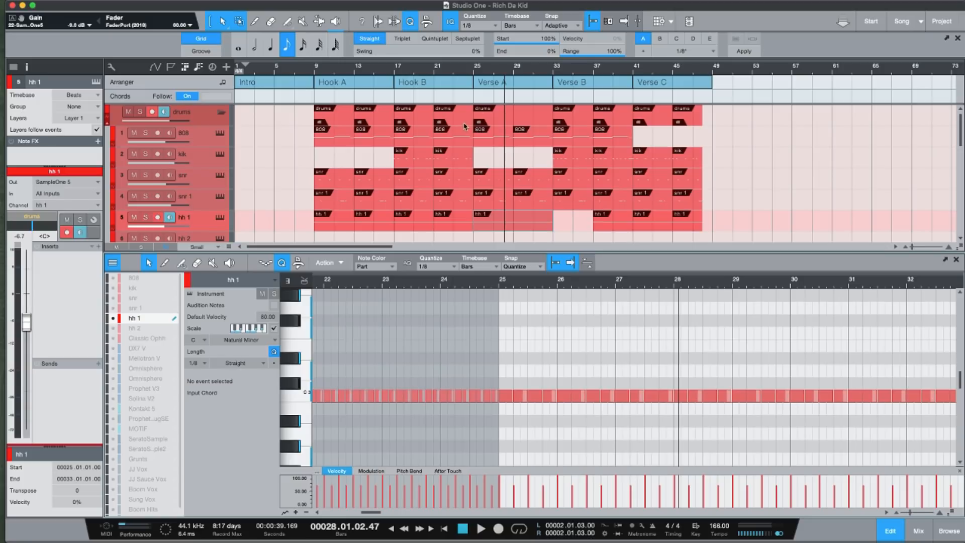
Play back Hook B from bar 17 and skip ahead to hear its transition into Verse A.
left_click(395, 74)
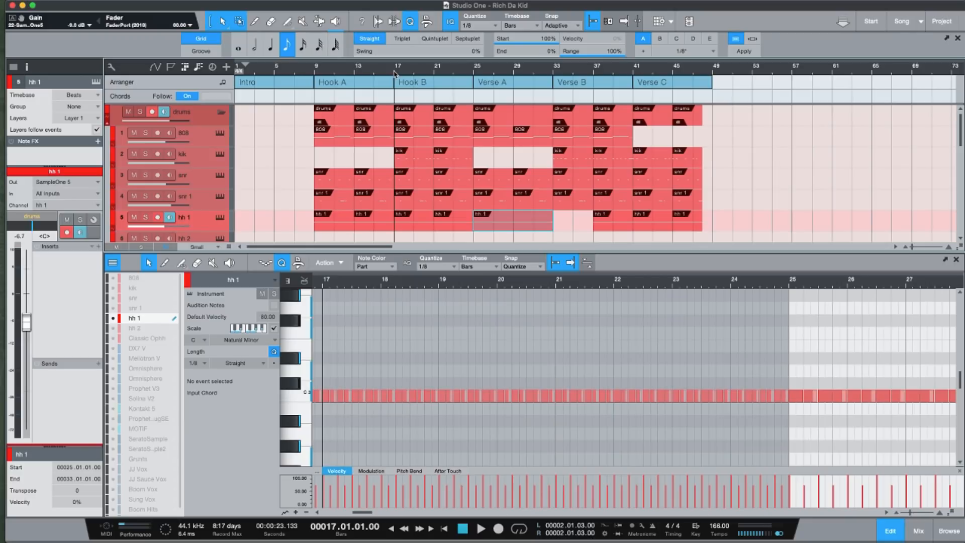
key("space")
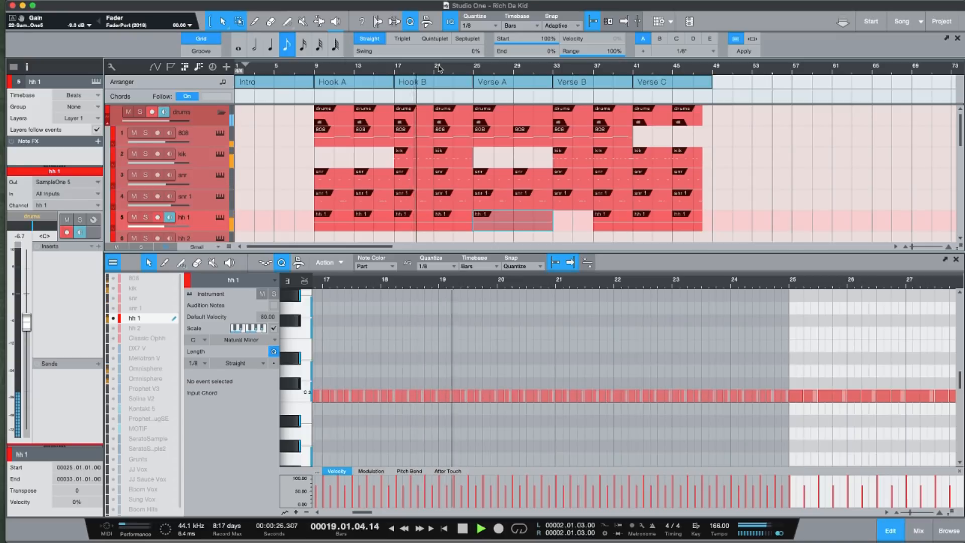
left_click(457, 74)
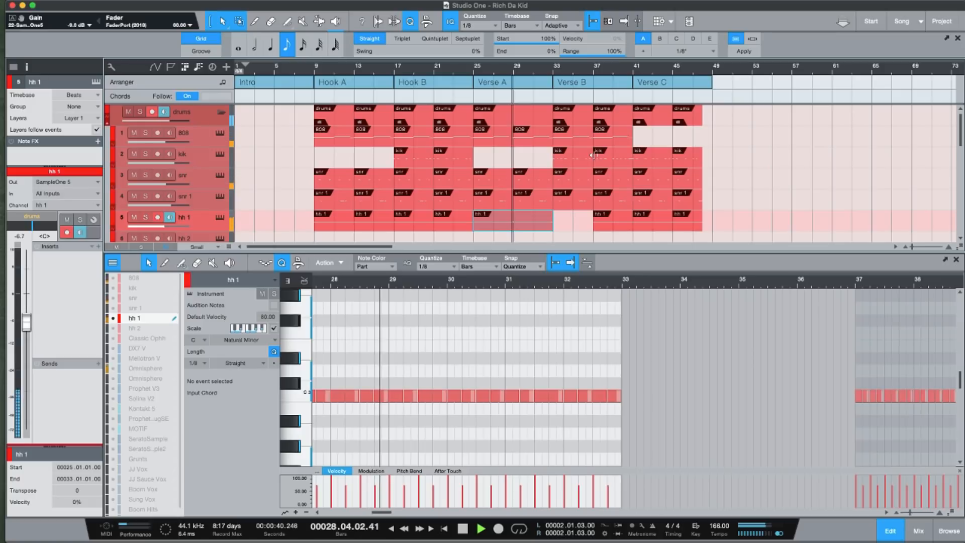
key("space")
Open the 808 part at bar 17 in an enlarged note editor and set the loop range from bar 17 to 21.
left_click(414, 141)
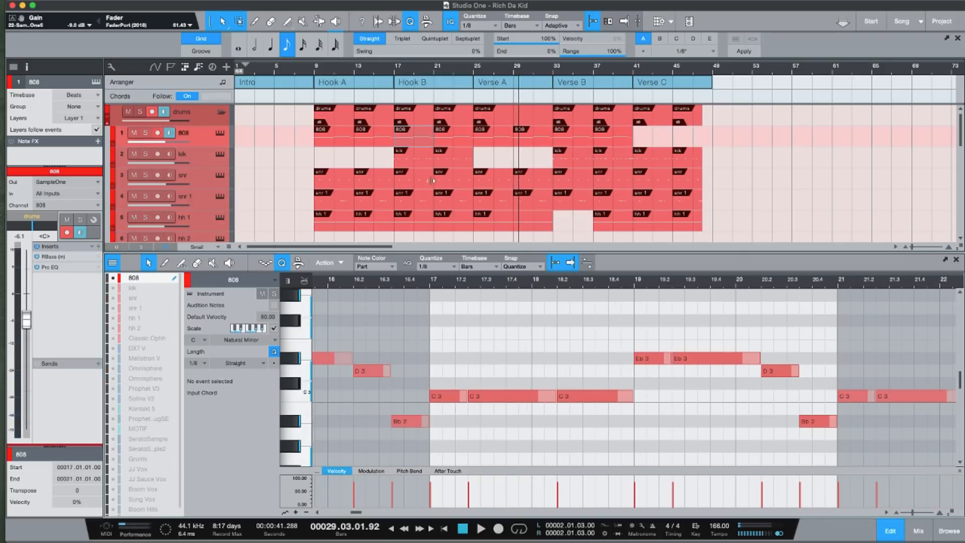
left_click_drag(431, 253, 463, 200)
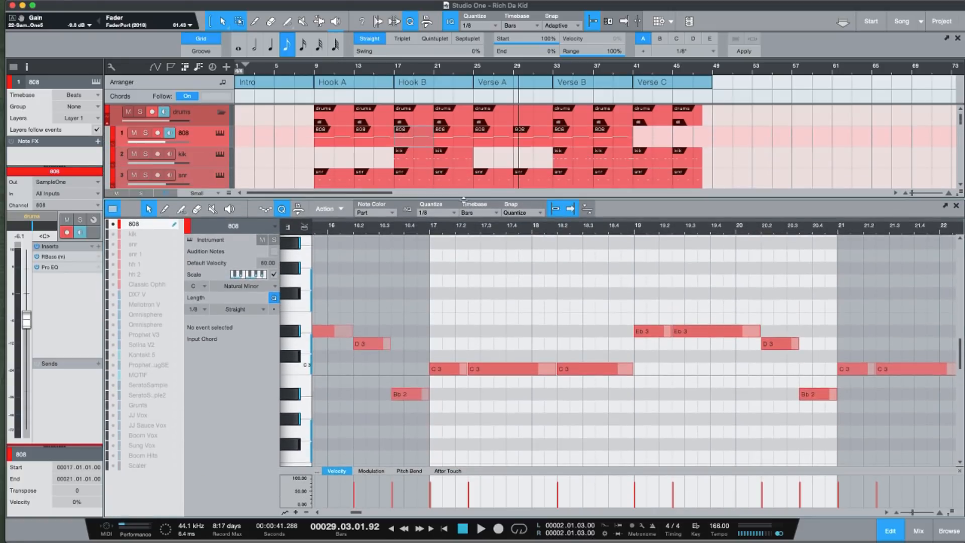
mouse_move(399, 69)
left_mouse_down()
mouse_move(401, 83)
mouse_move(397, 68)
left_mouse_up()
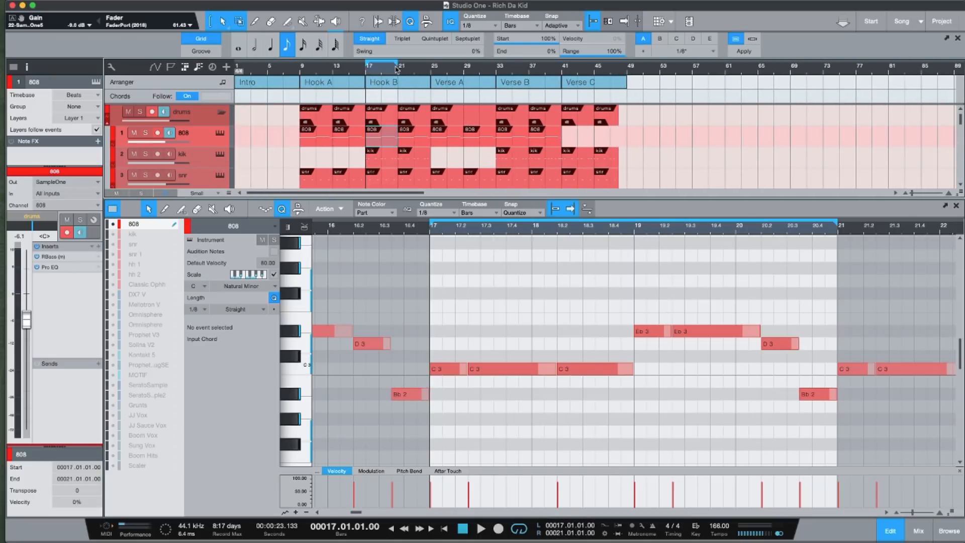
left_click_drag(463, 231, 395, 221)
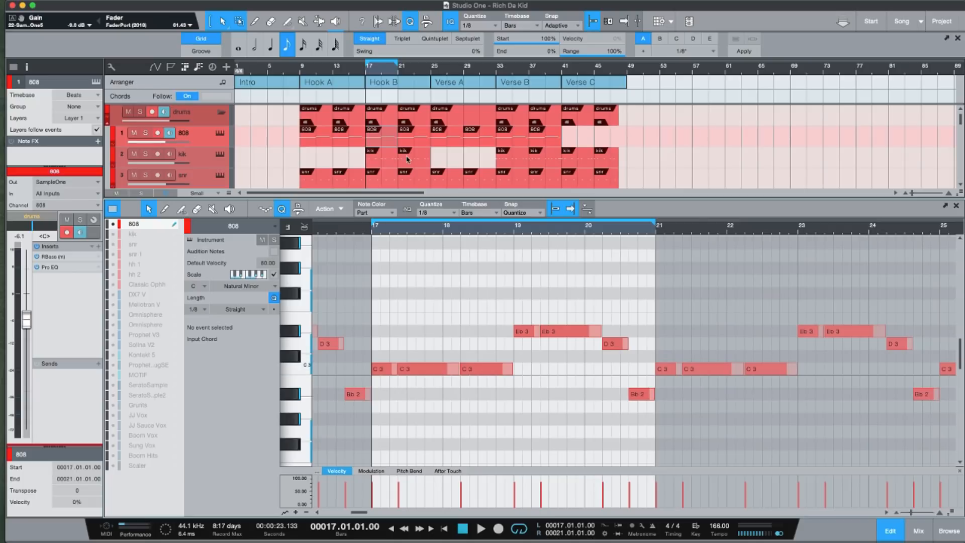
Show the first Omnisphere track's notes behind the 808 notes, compare them and play back the loop from bar 17.
scroll(289, 179, "down", 6)
scroll(284, 176, "down", 1)
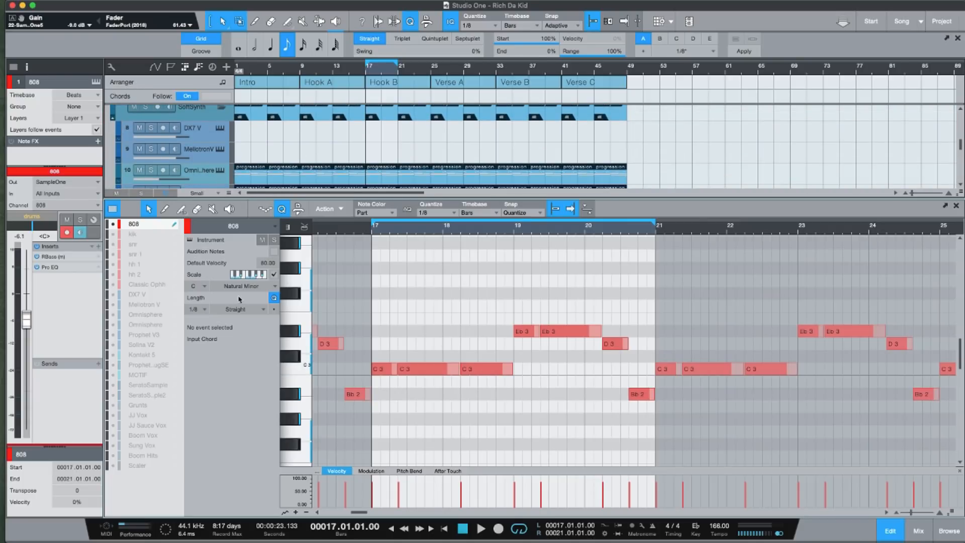
left_click(118, 315)
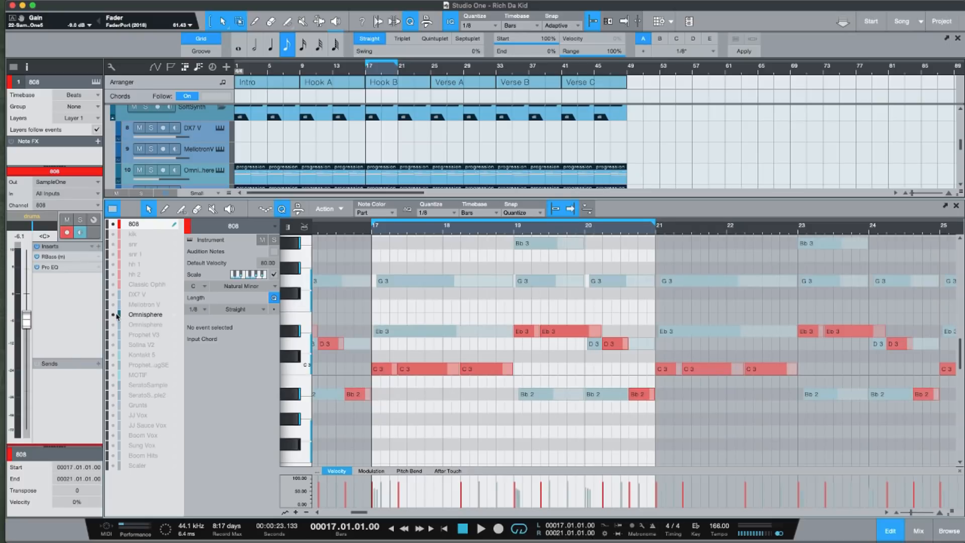
scroll(623, 356, "up", 1)
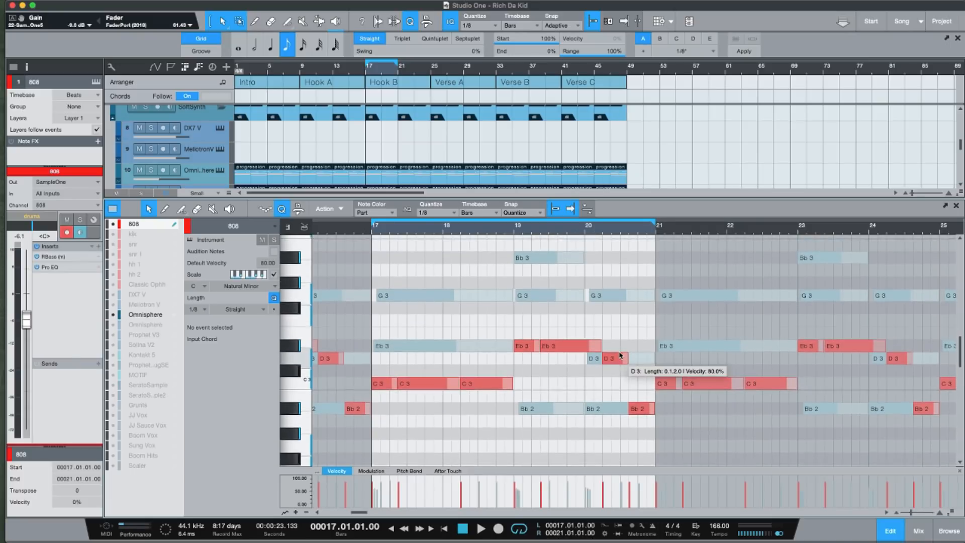
scroll(622, 355, "up", 1)
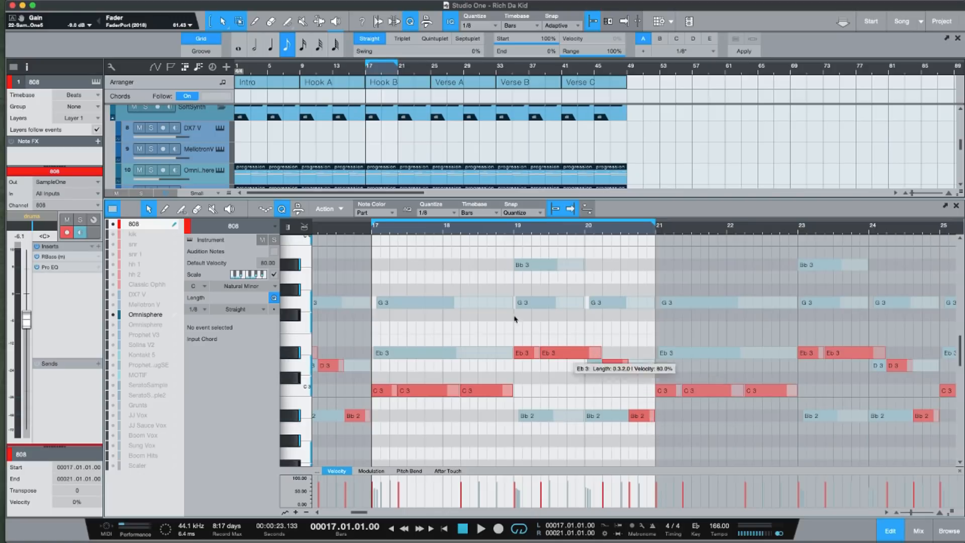
key("space")
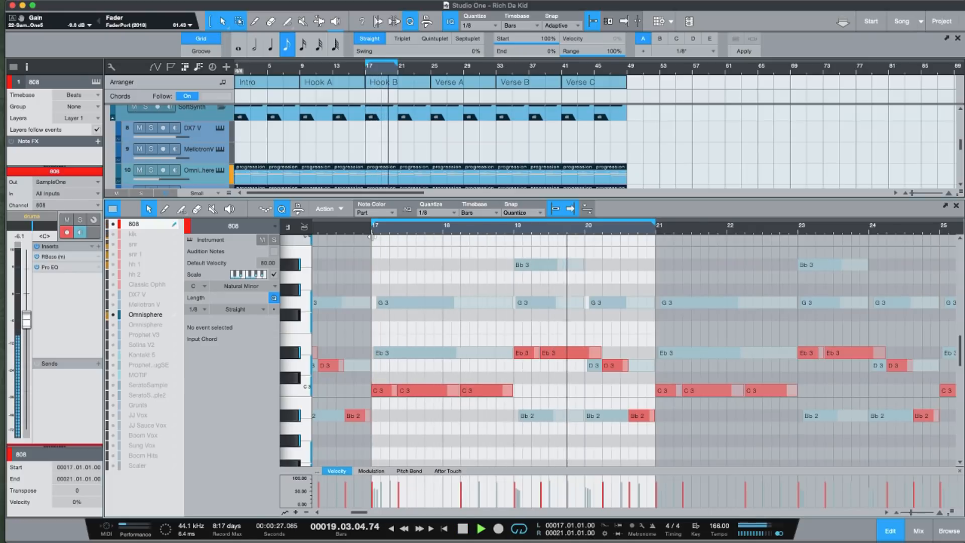
key("space")
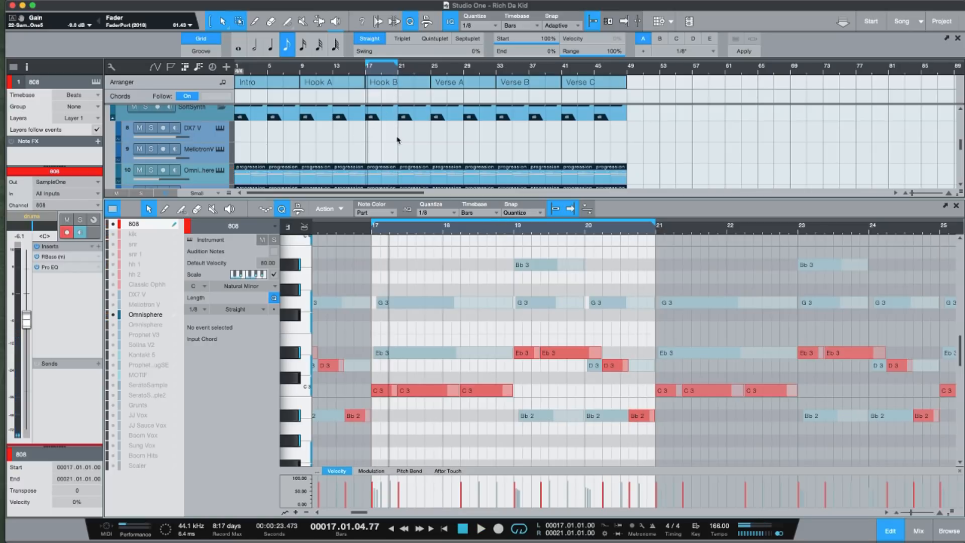
Enlarge the arrangement view and copy the Hook A and Hook B sections together to bar 49, directly after Verse C.
scroll(457, 151, "down", 5)
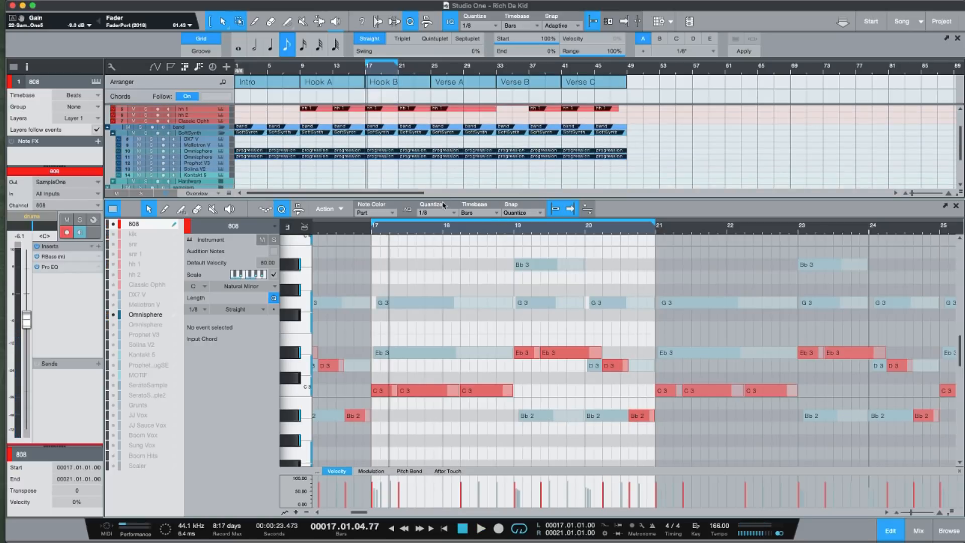
left_click_drag(440, 252, 443, 465)
scroll(413, 274, "up", 4)
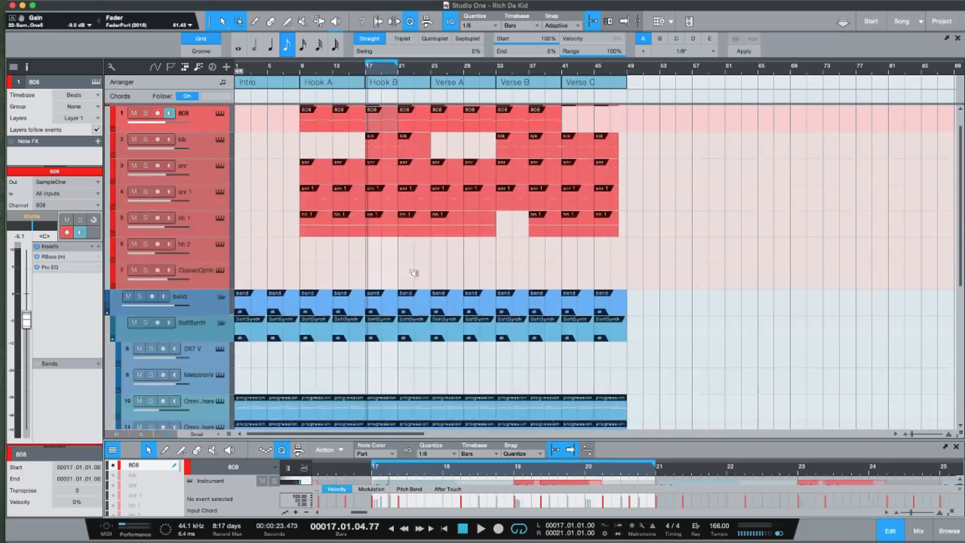
scroll(415, 273, "down", 1)
scroll(414, 273, "down", 1)
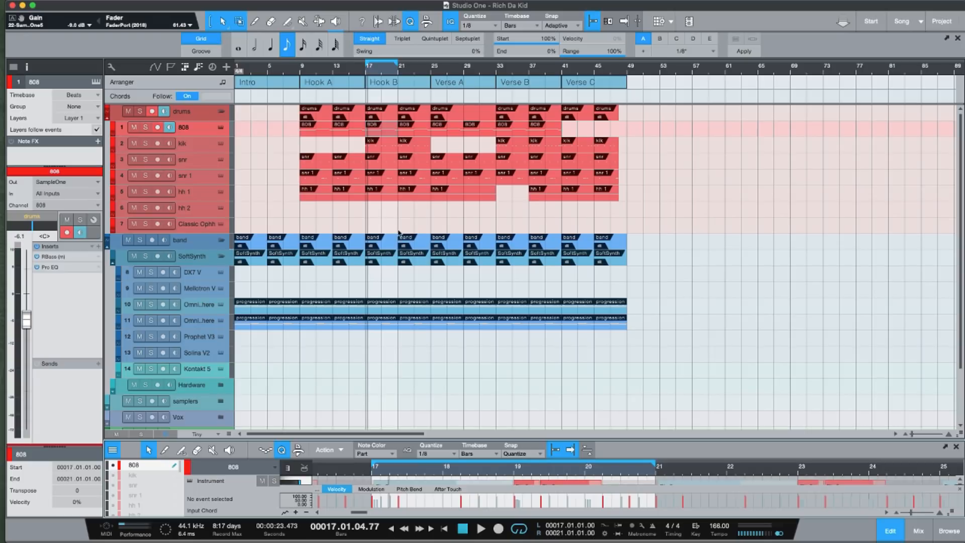
left_click(355, 84)
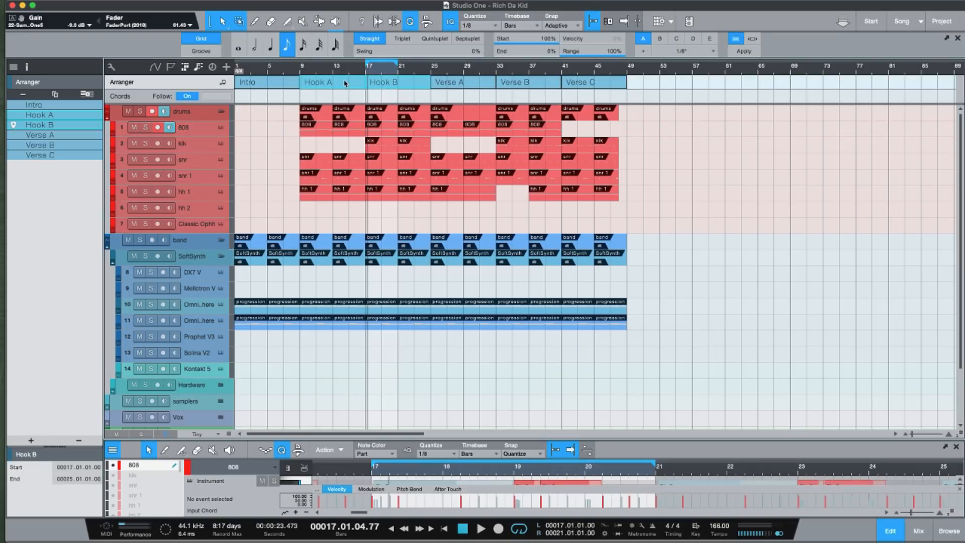
left_click_drag(345, 83, 632, 85)
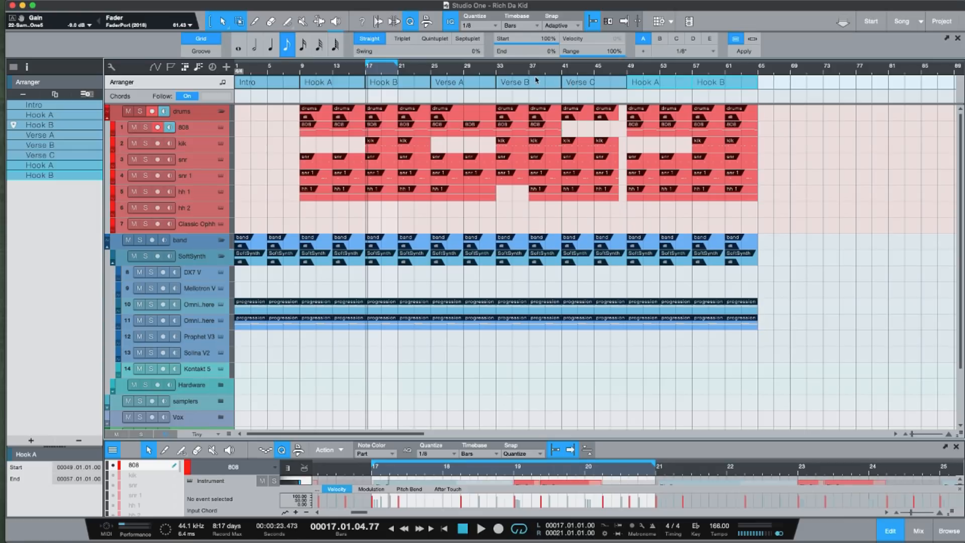
Extend the song after the copied hooks with copies of Verse B at bar 65, Verse C at bar 73 and Verse A at bar 81.
left_click_drag(527, 83, 785, 86)
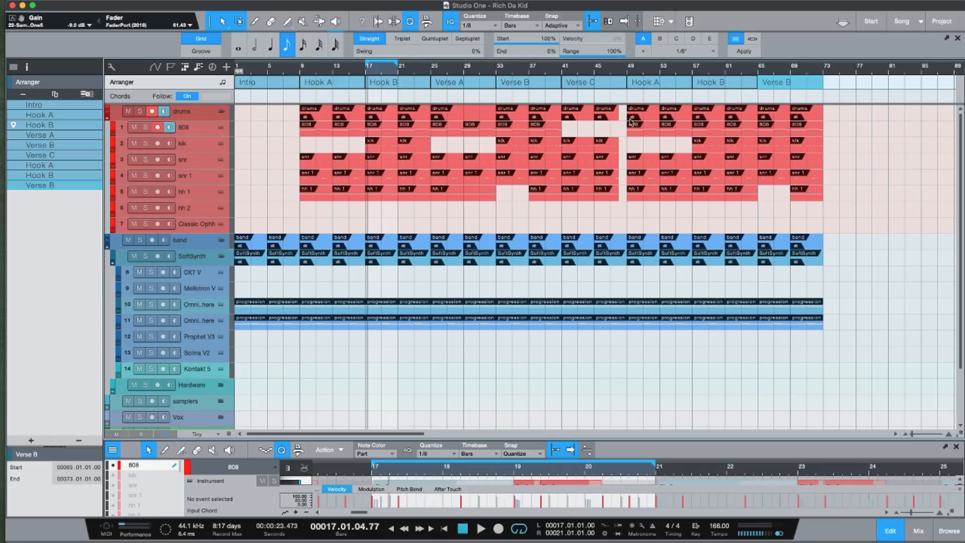
left_click_drag(584, 88, 854, 93)
left_click_drag(463, 85, 890, 97)
Copy the first Hook A and Hook B sections together to the end of the song at bar 89.
key("w")
key("w")
key("w")
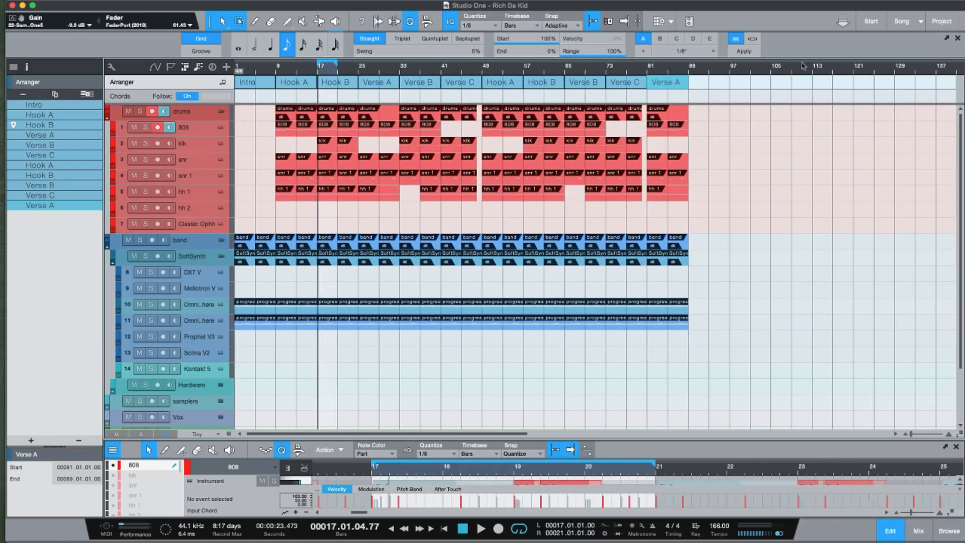
left_click(304, 83)
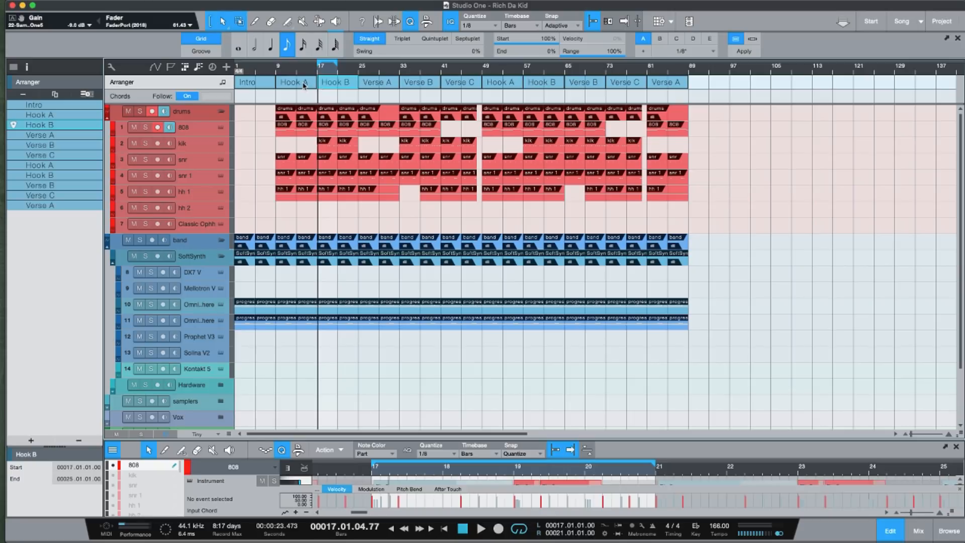
left_click_drag(304, 86, 741, 91)
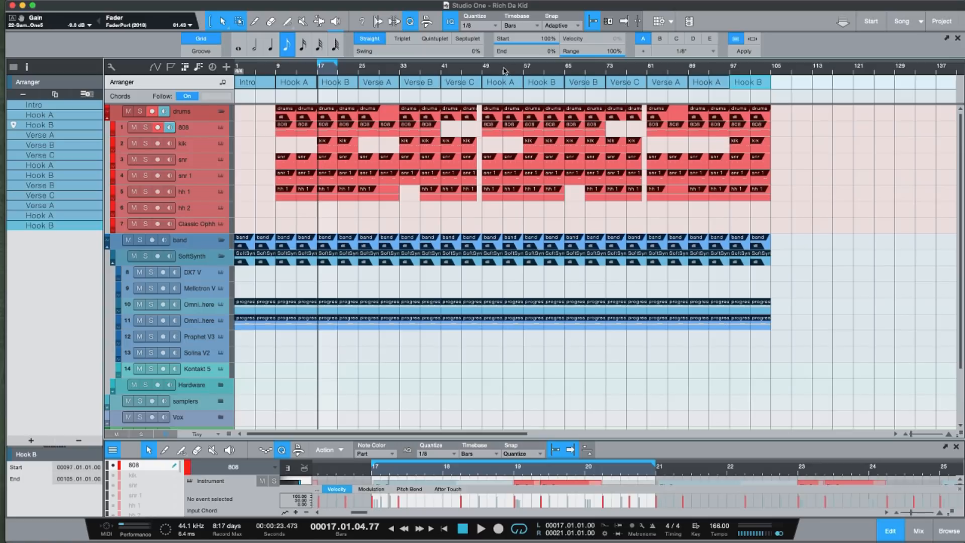
Play back the extended arrangement from near the end of the second Hook B through to the second Verse A.
left_click(558, 69)
key("space")
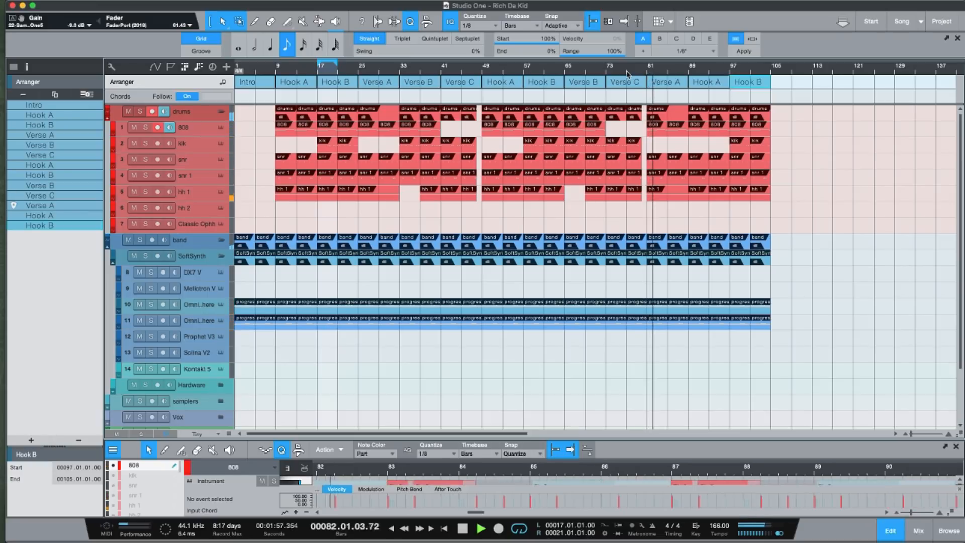
key("space")
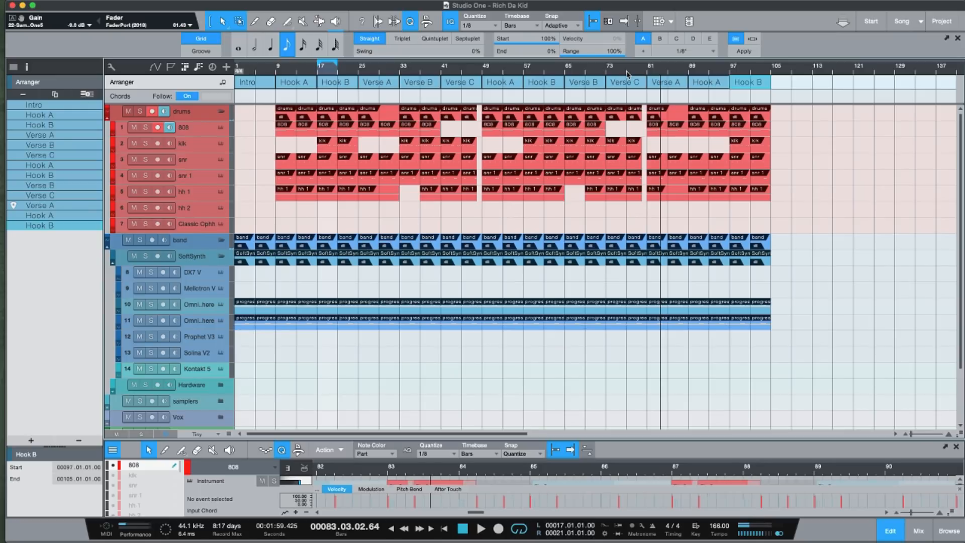